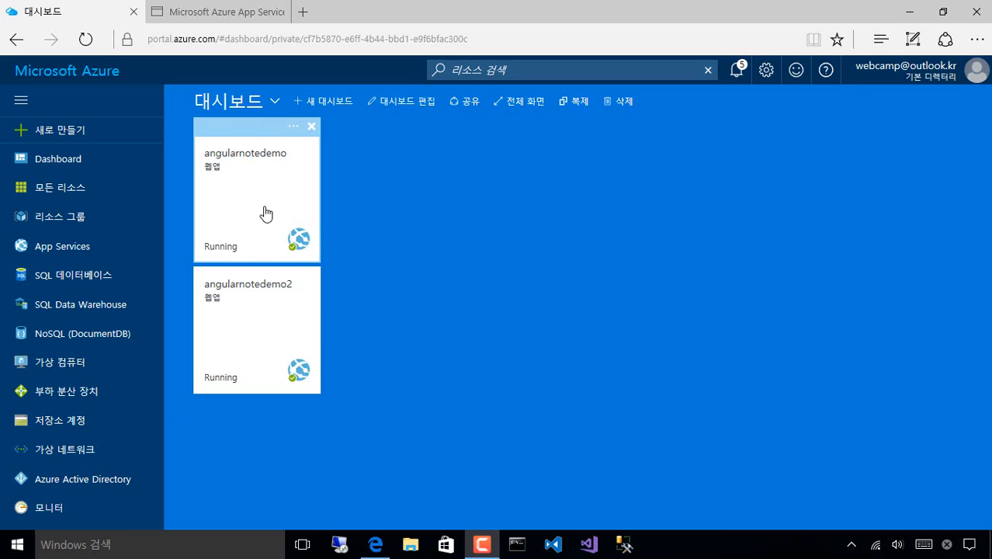
# Step: View the angularnotedemo2 web app's overview and its default site, and return to the portal dashboard
pyautogui.click(275, 324)
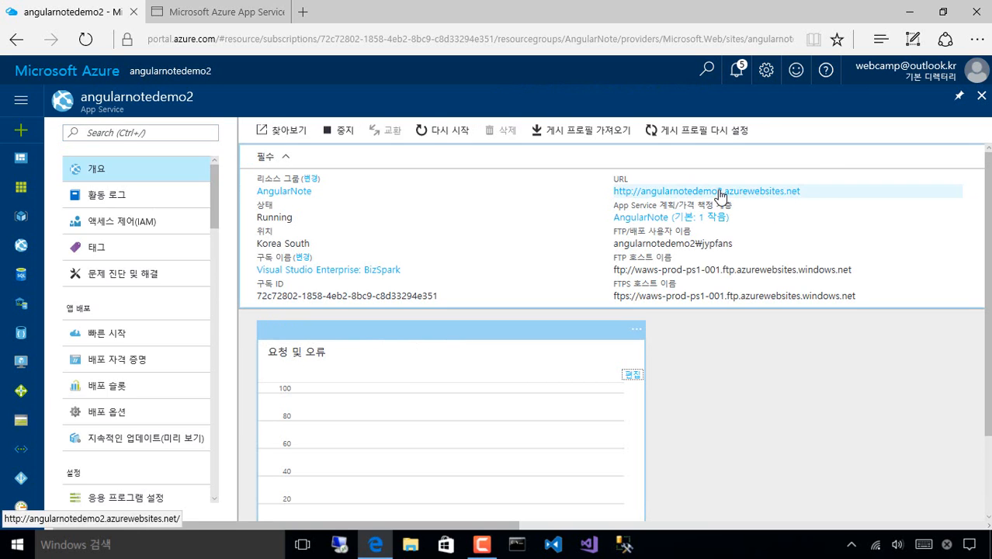
pyautogui.click(717, 191)
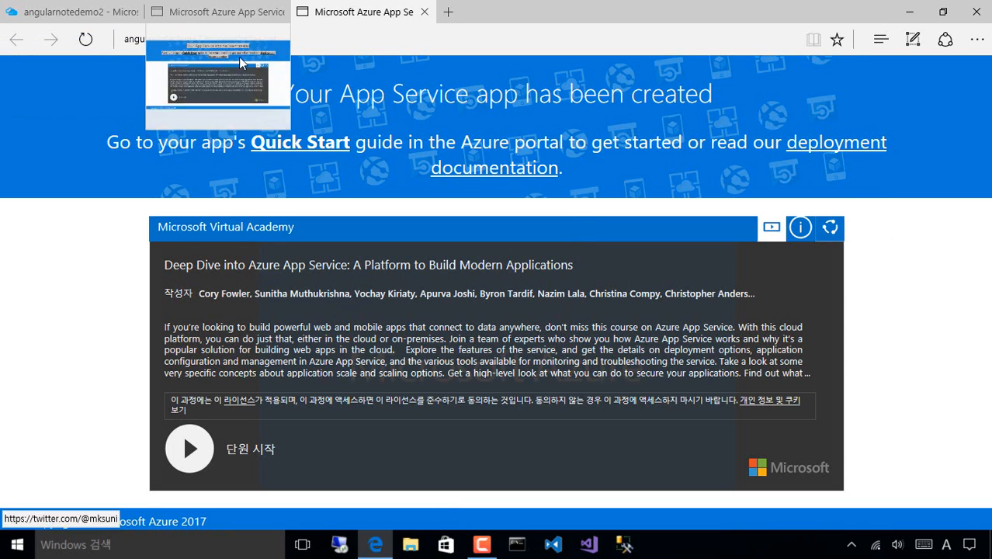
pyautogui.click(68, 14)
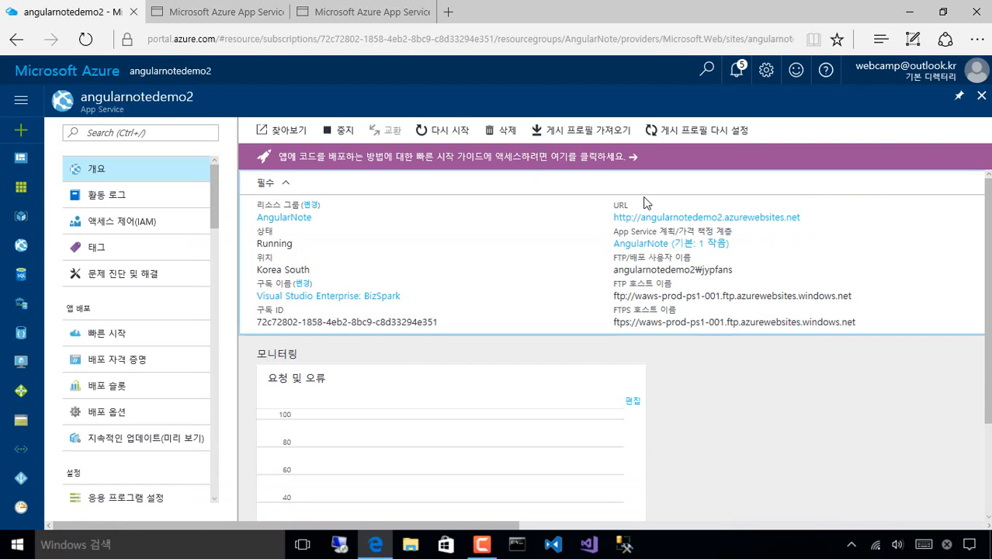
pyautogui.click(66, 71)
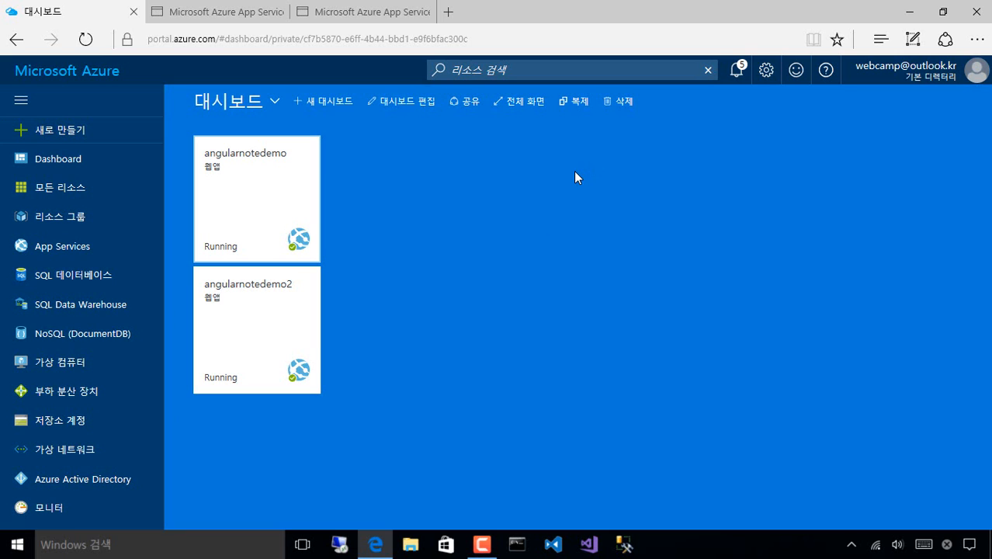
# Step: Switch to Visual Studio and start a new Visual C# web project with the ASP.NET Core web application (.NET Core) template
pyautogui.click(589, 545)
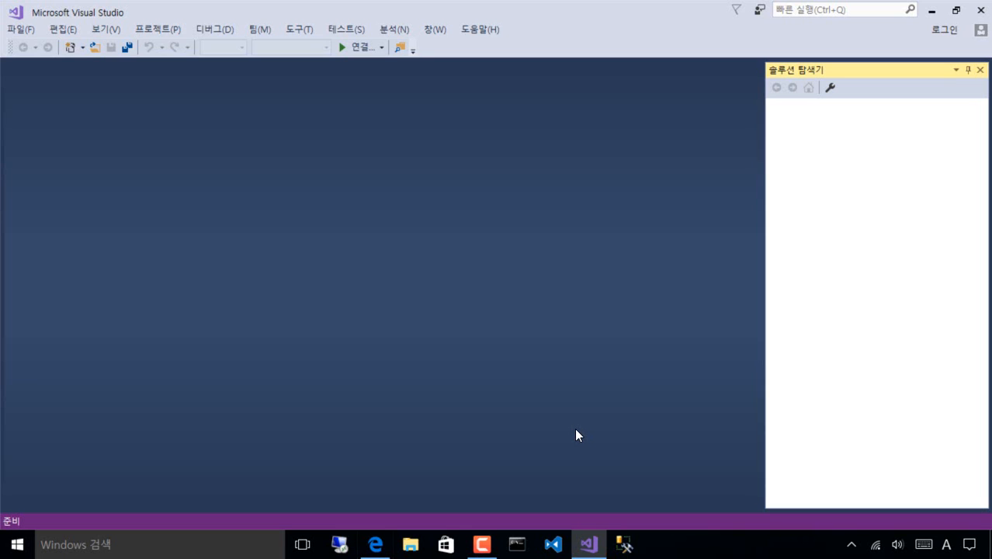
pyautogui.click(33, 34)
pyautogui.moveTo(116, 51)
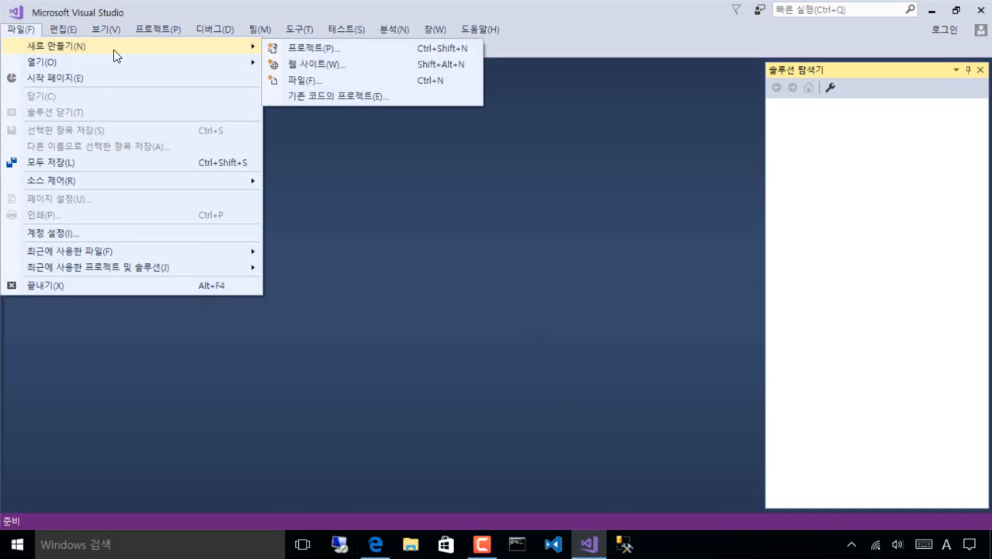
pyautogui.click(369, 52)
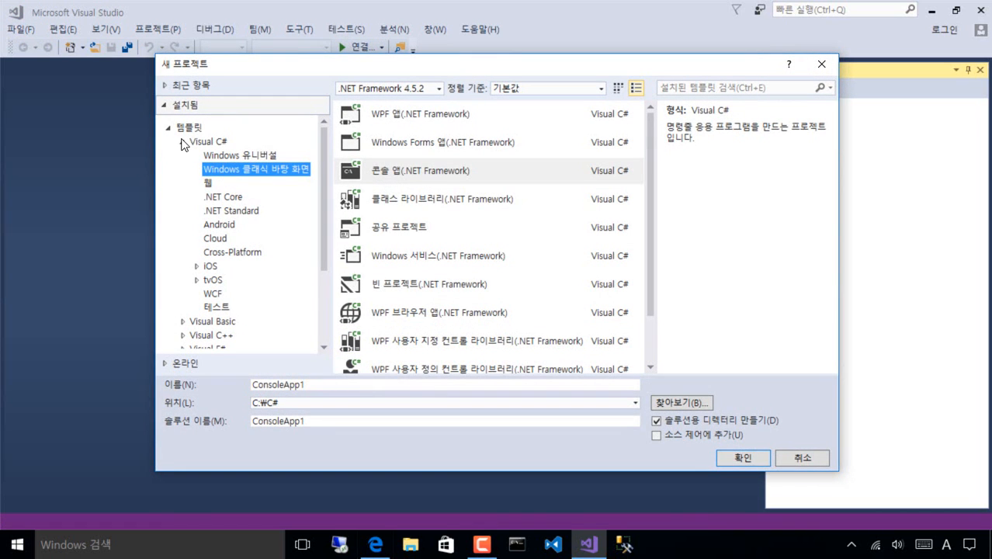
pyautogui.click(224, 144)
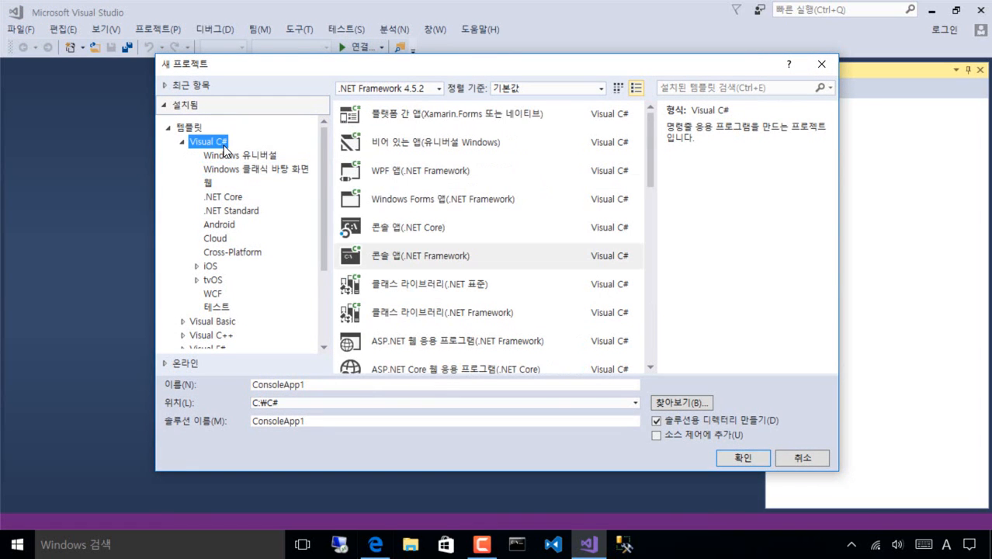
pyautogui.click(208, 184)
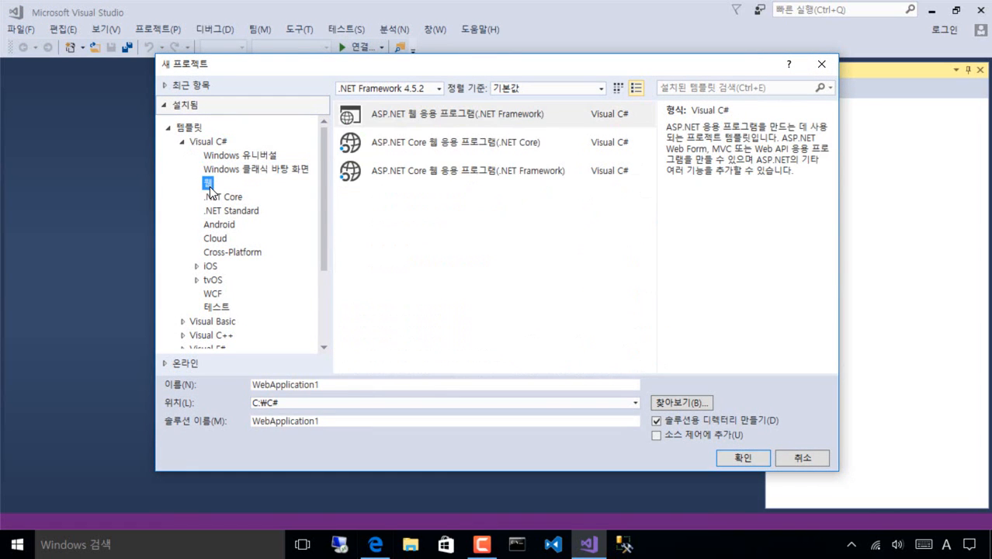
pyautogui.click(545, 142)
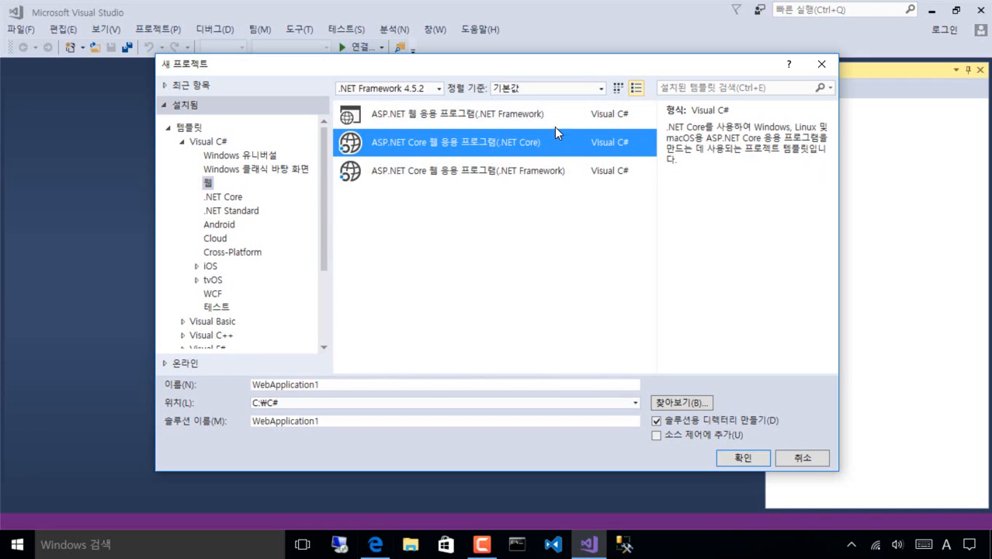
pyautogui.click(555, 125)
pyautogui.click(572, 152)
# Step: Set the project location to C:\Azure, name the project AngularNoteDemo and accept the project settings
pyautogui.click(392, 383)
pyautogui.press('Tab')
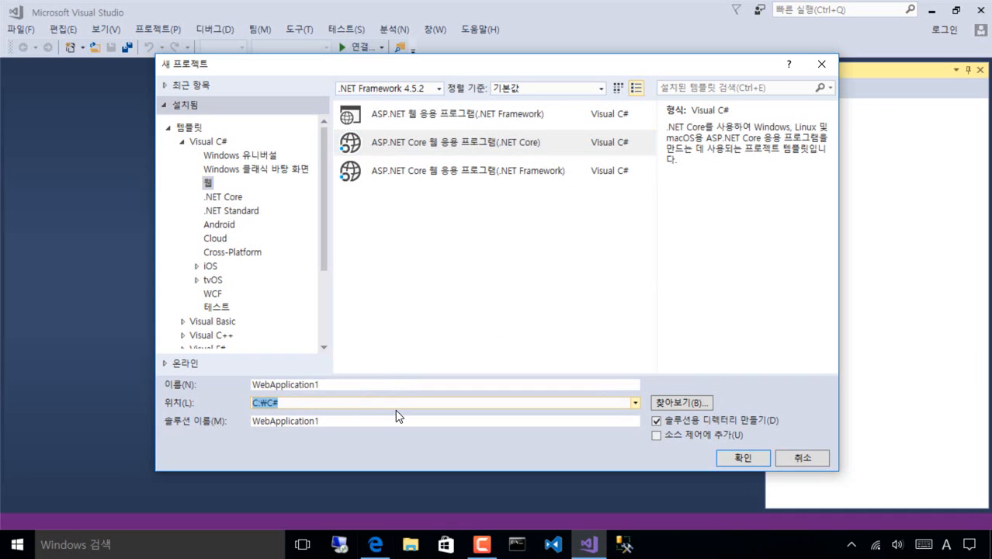
pyautogui.press('End')
pyautogui.hotkey('ctrl', 'shift', 'Left')
pyautogui.write('Azure')
pyautogui.moveTo(357, 385); pyautogui.dragTo(82, 387)
pyautogui.write('An')
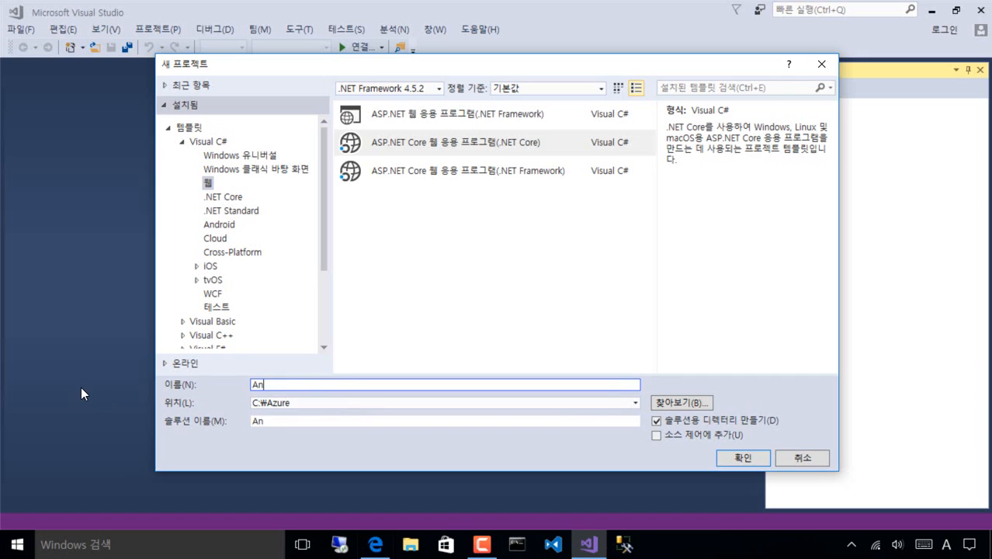
pyautogui.write('gularNoteDemo')
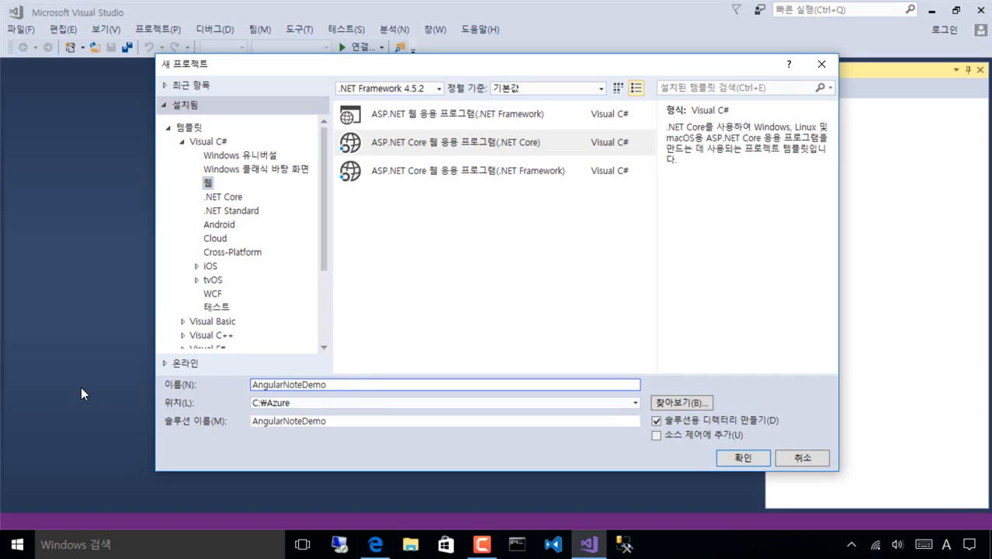
pyautogui.hotkey('ctrl', 'a')
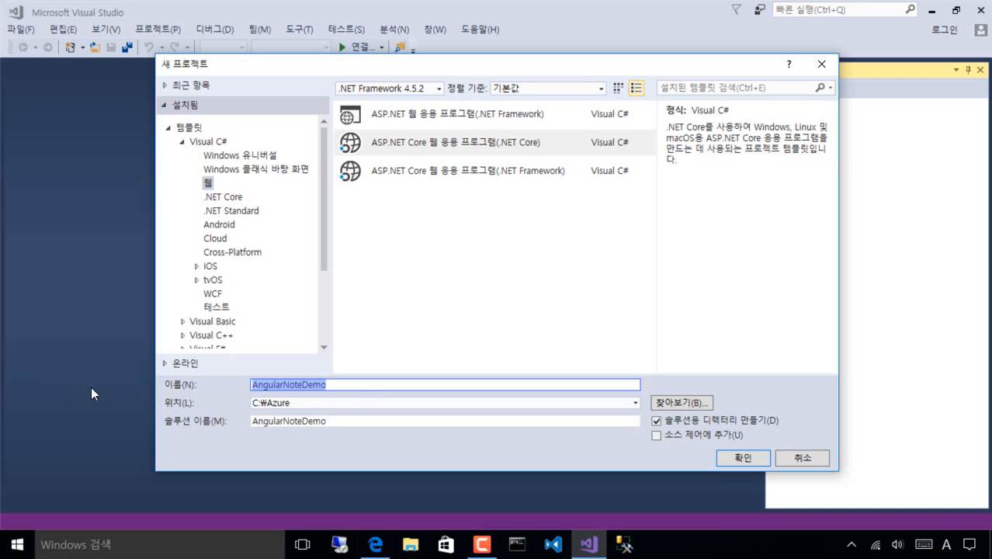
pyautogui.click(374, 386)
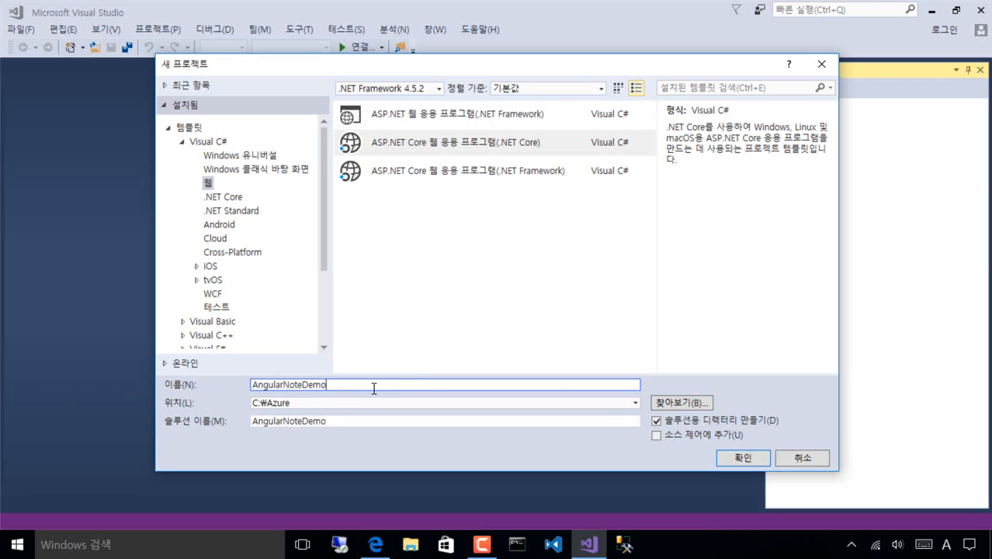
pyautogui.click(764, 464)
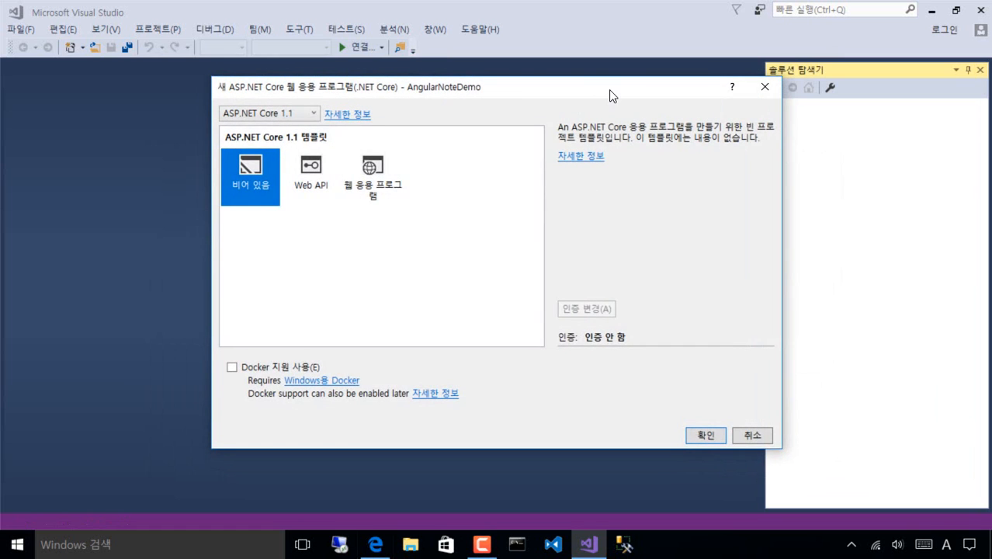
# Step: Create the project from the ASP.NET Core 1.1 web application (웹 응용 프로그램) template with no authentication (인증 안 함)
pyautogui.moveTo(609, 89); pyautogui.dragTo(490, 92)
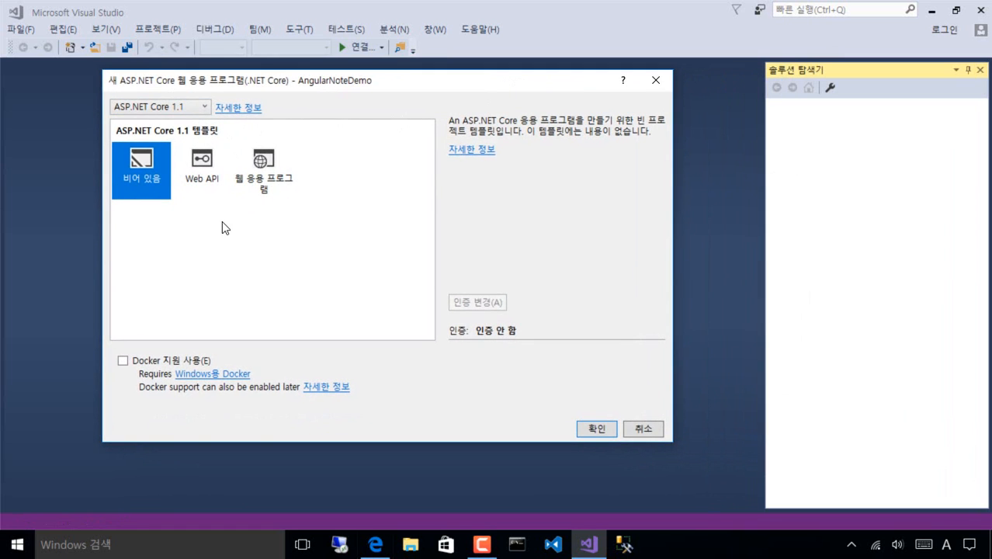
pyautogui.click(267, 188)
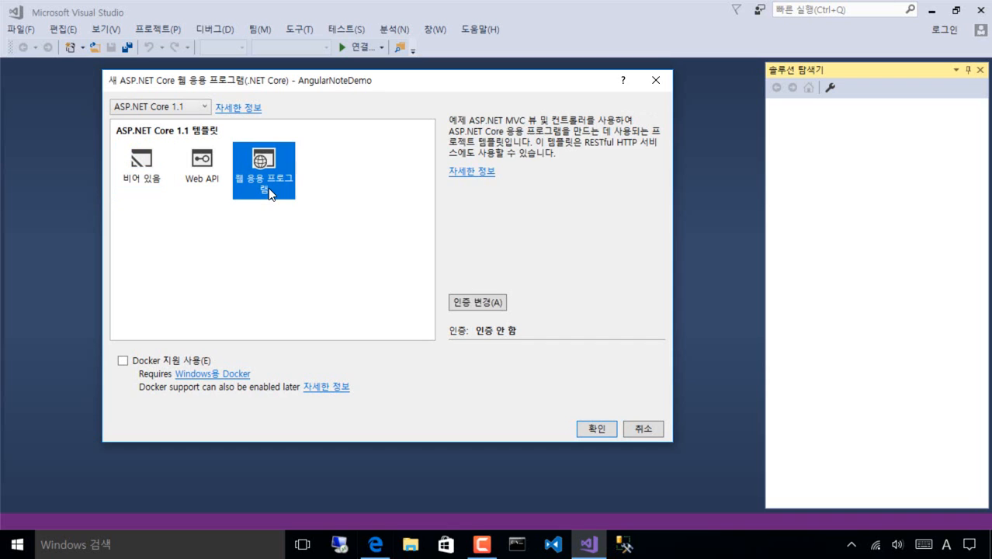
pyautogui.click(505, 303)
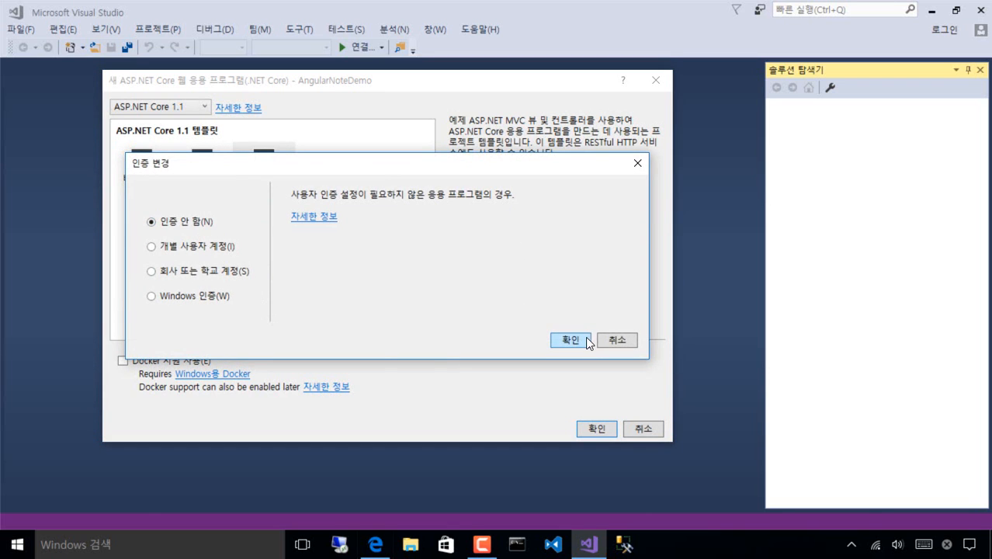
pyautogui.click(571, 340)
pyautogui.click(281, 187)
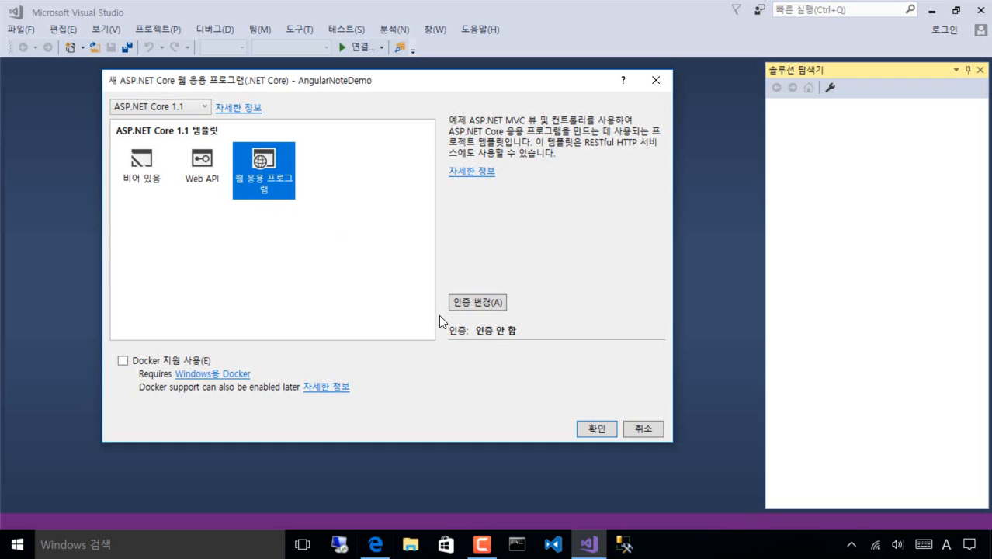
pyautogui.click(611, 428)
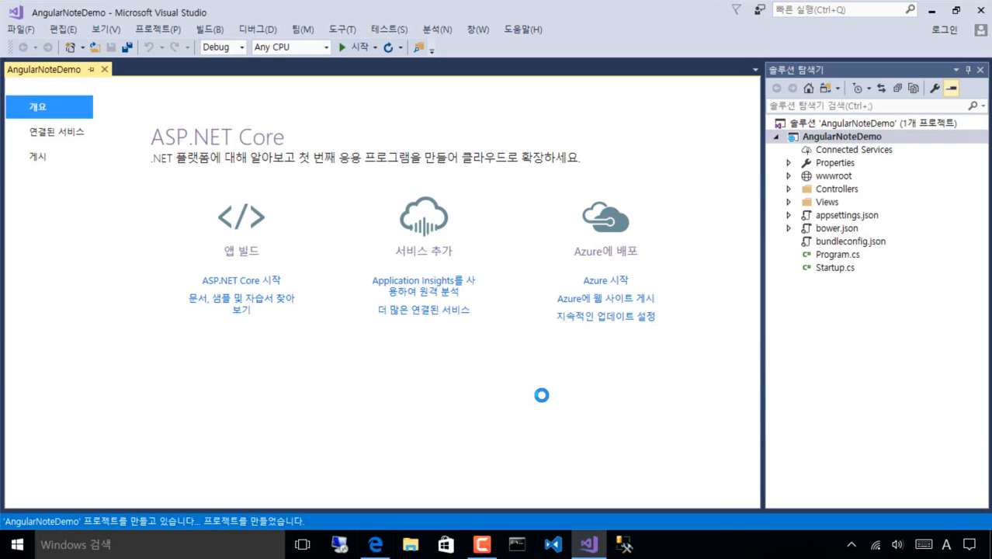
# Step: Close the AngularNoteDemo overview page and check the NuGet entry among the project's dependencies (종속성)
pyautogui.click(105, 70)
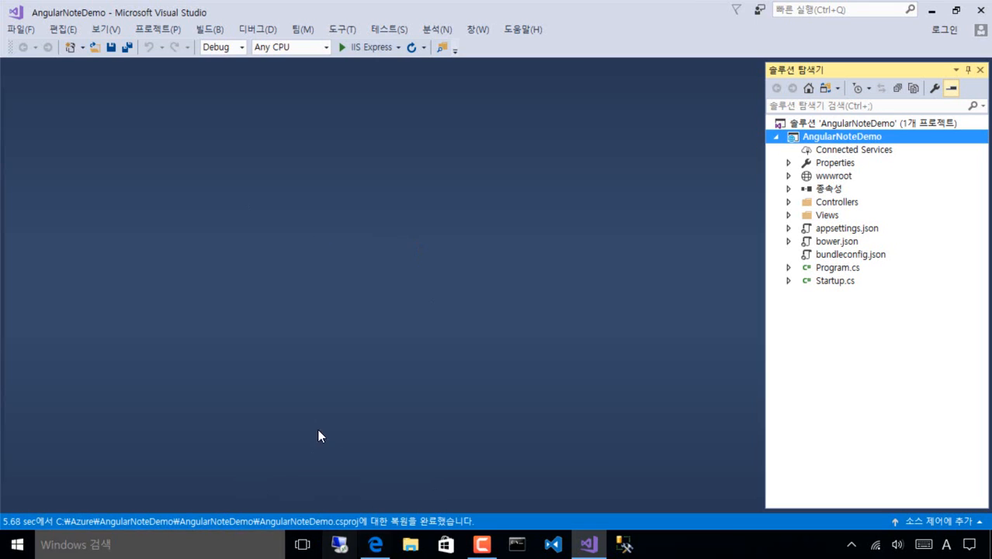
pyautogui.click(788, 189)
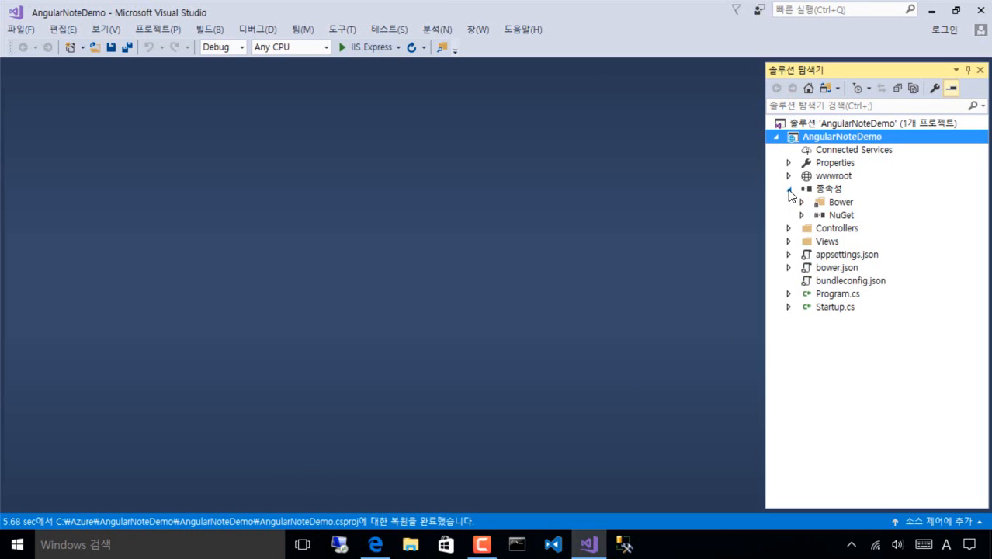
pyautogui.click(802, 215)
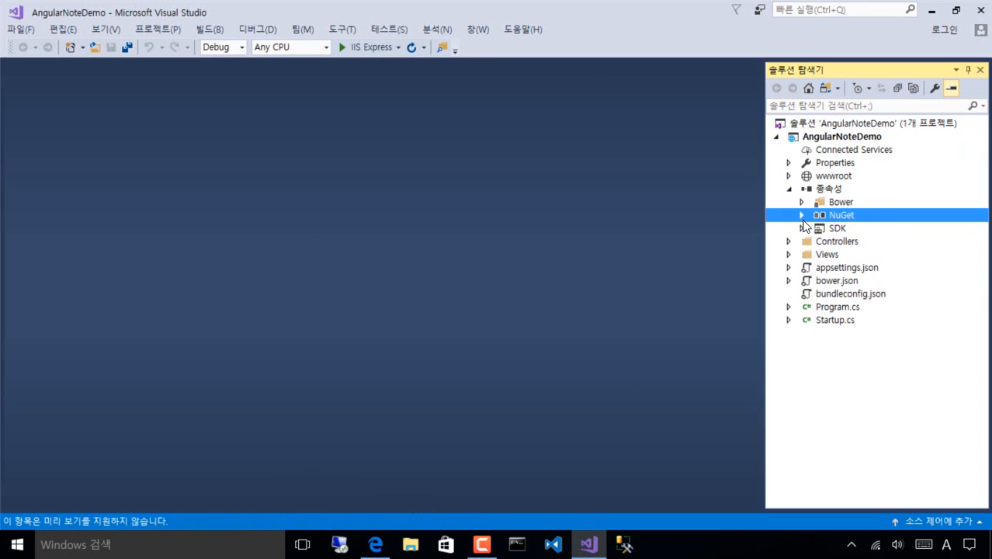
pyautogui.click(803, 215)
pyautogui.click(791, 189)
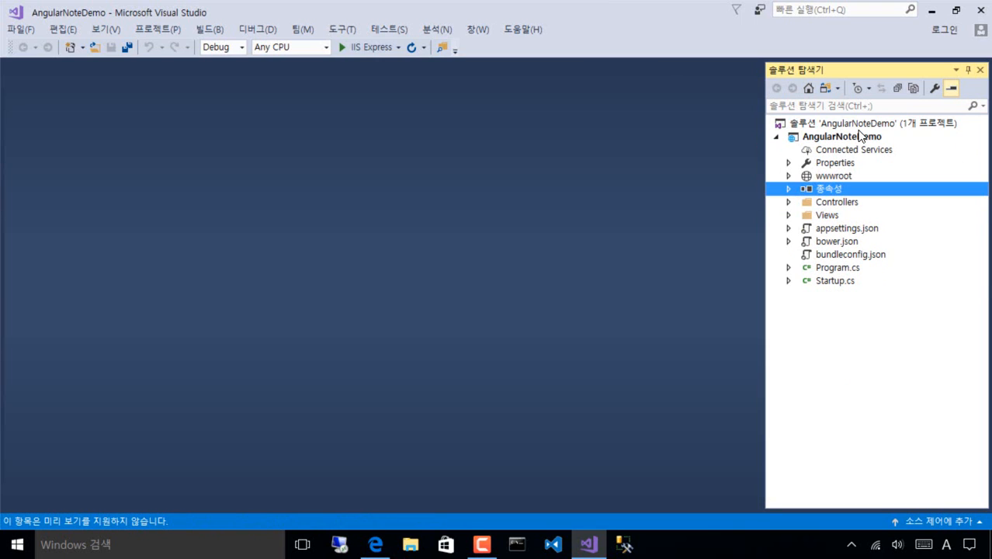
# Step: Build the AngularNoteDemo solution and close the build output
pyautogui.click(857, 127)
pyautogui.rightClick(931, 132)
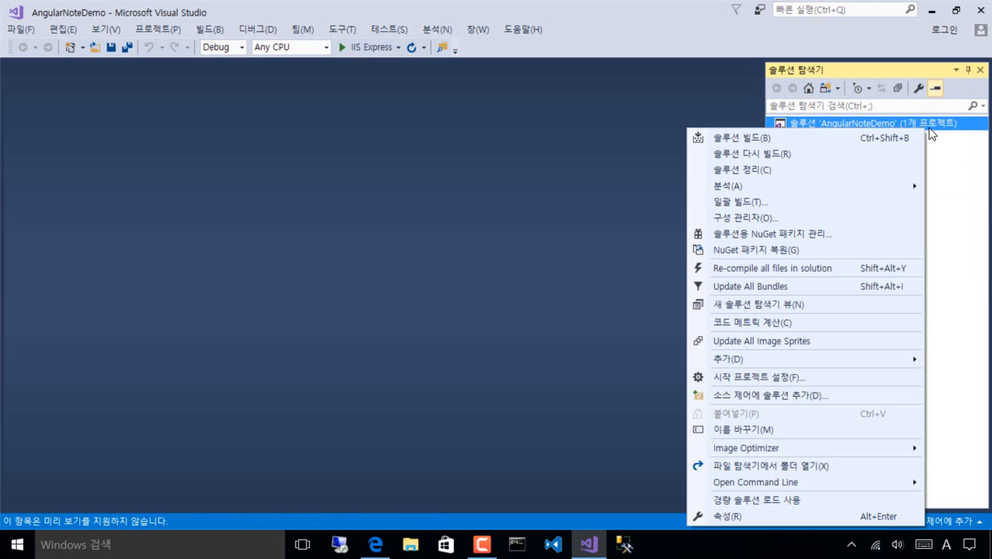
pyautogui.click(719, 144)
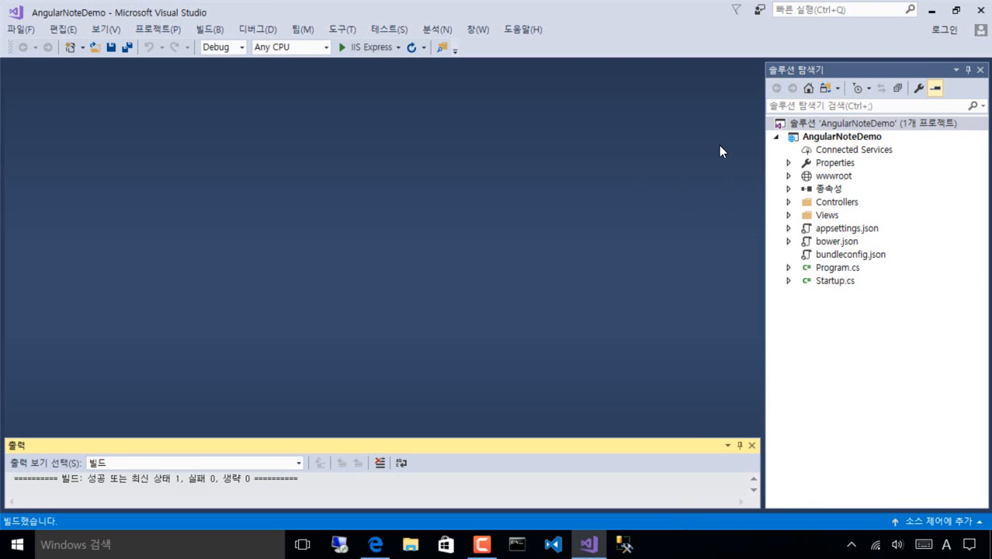
pyautogui.click(752, 446)
# Step: Run the project without debugging and dismiss the Browser Sync notice so that it is not shown again
pyautogui.click(271, 33)
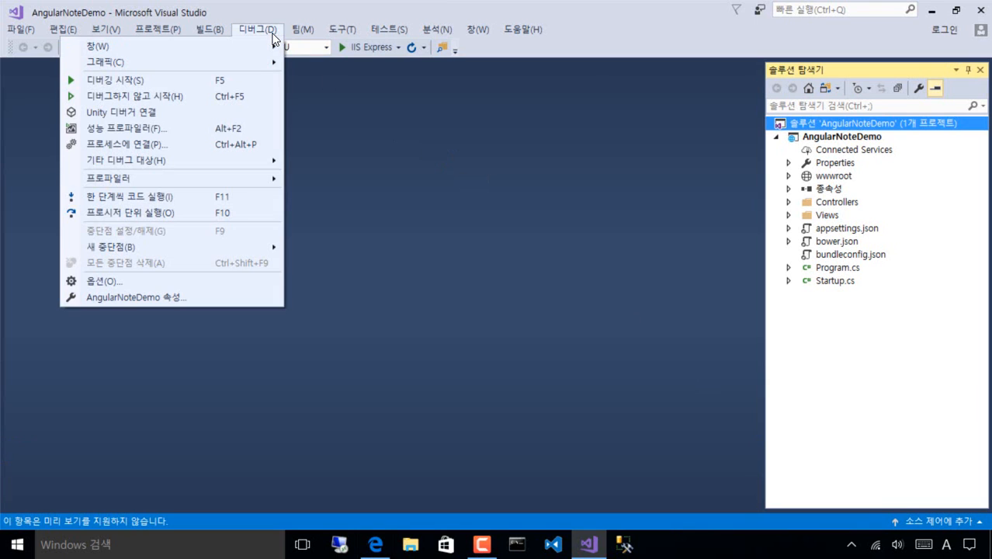
pyautogui.click(194, 96)
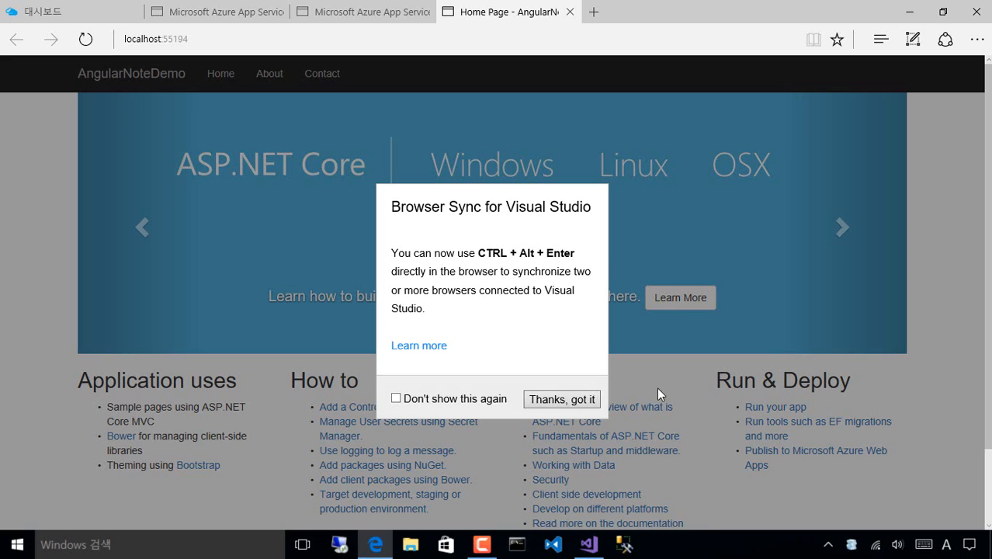
pyautogui.click(396, 399)
pyautogui.click(556, 401)
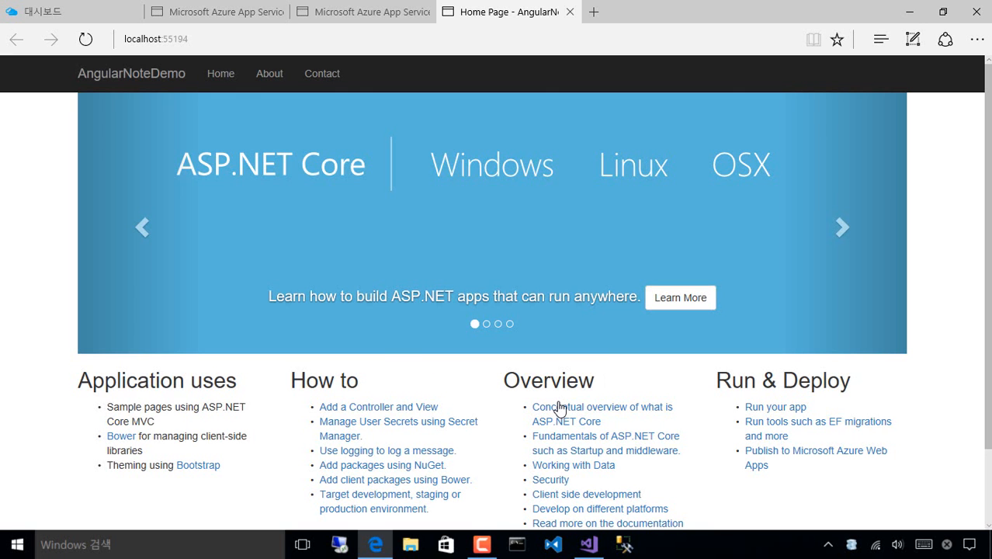
# Step: Look through the About, Contact and Home pages of the locally running AngularNoteDemo site
pyautogui.click(267, 84)
pyautogui.click(337, 88)
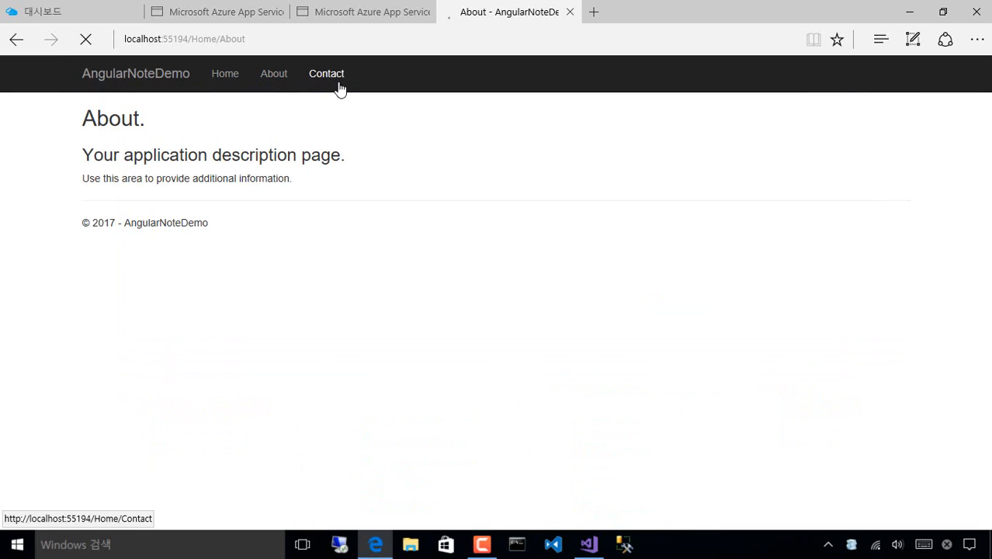
pyautogui.click(285, 90)
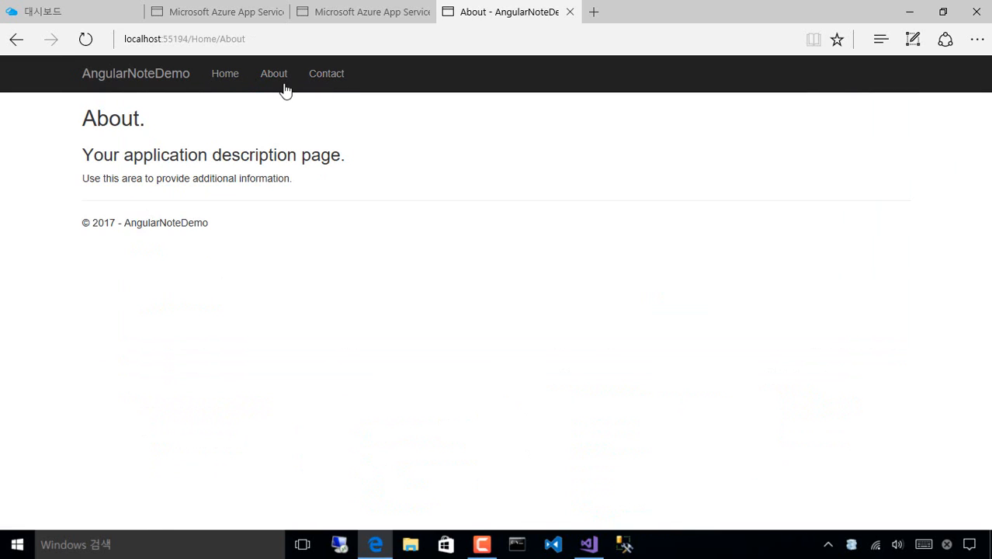
pyautogui.click(226, 90)
pyautogui.scroll(-2, 398, 250)
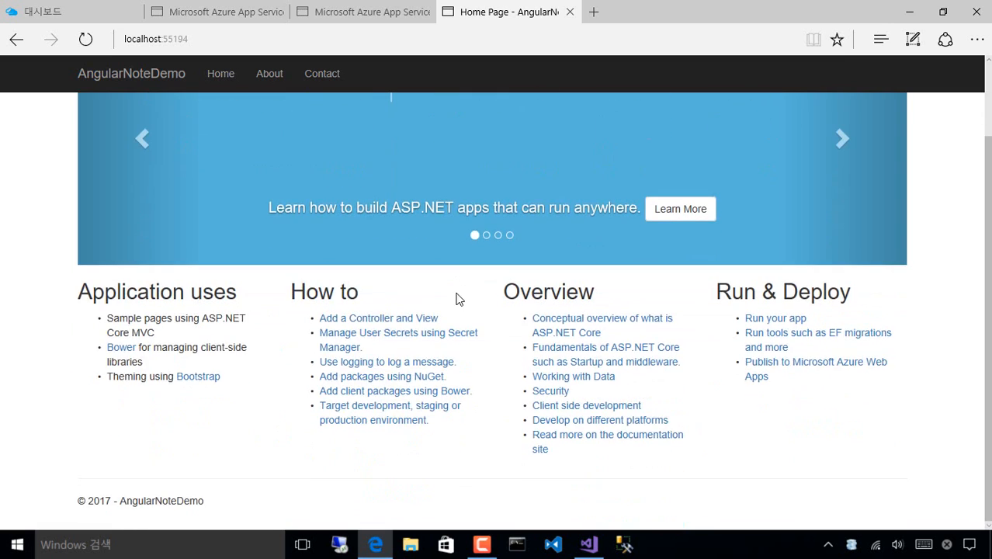
pyautogui.scroll(2, 458, 296)
pyautogui.scroll(-2, 457, 297)
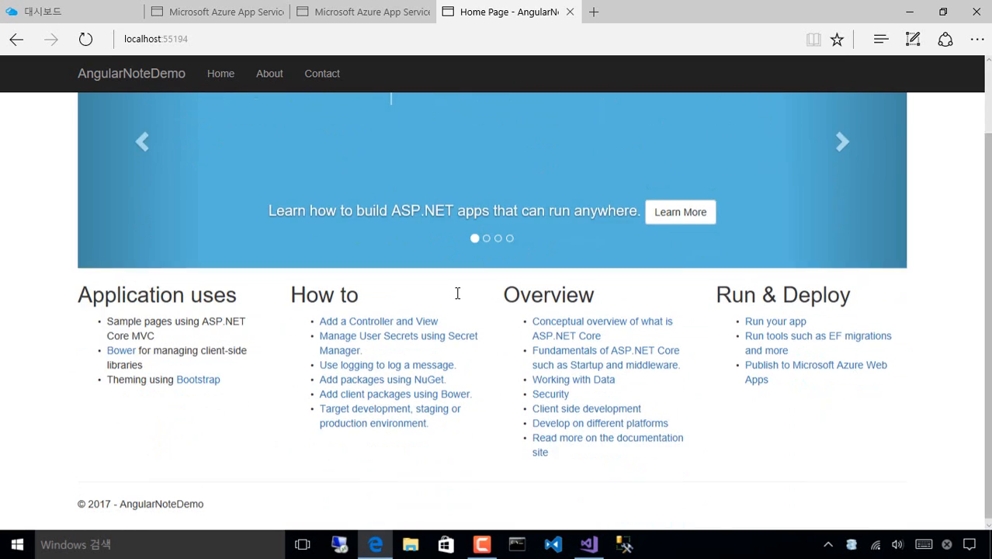
pyautogui.scroll(2, 457, 293)
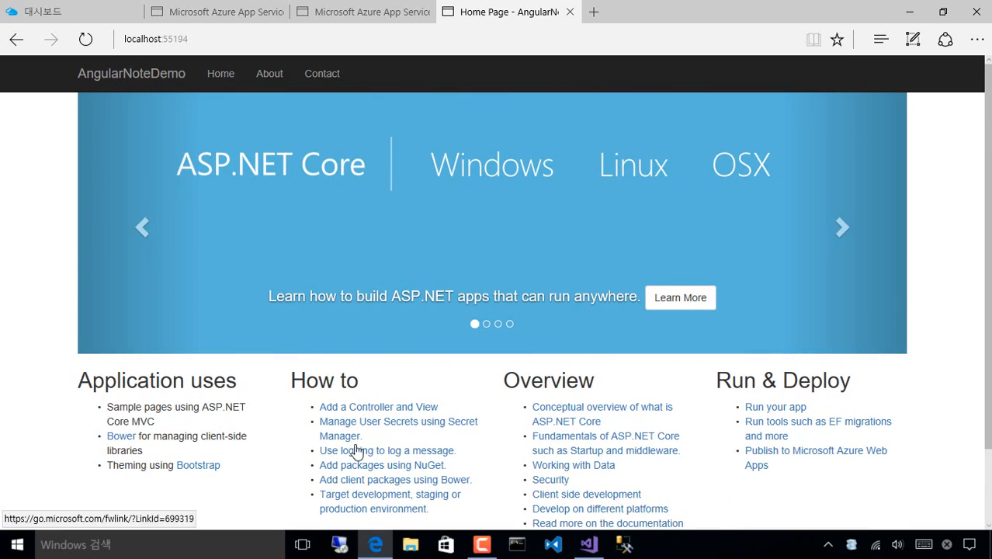
# Step: Compare the default page at angularnotedemo.azurewebsites.net and the Azure dashboard with the locally running AngularNoteDemo home page
pyautogui.click(240, 13)
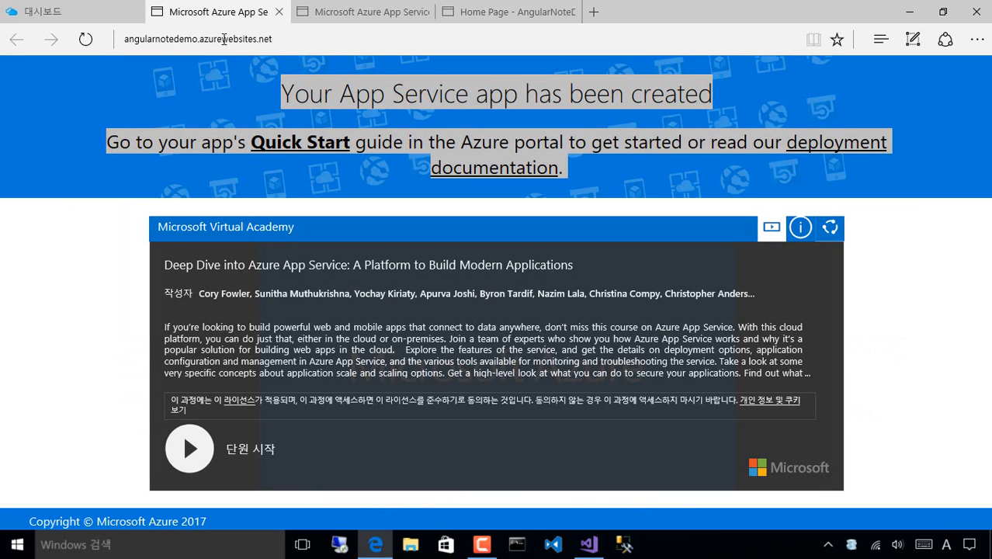
pyautogui.click(501, 15)
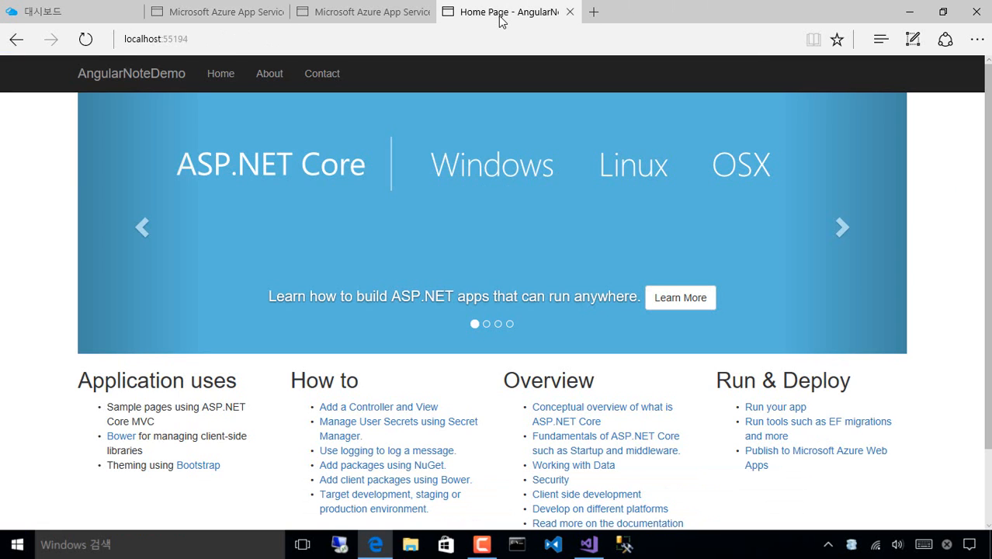
pyautogui.click(78, 15)
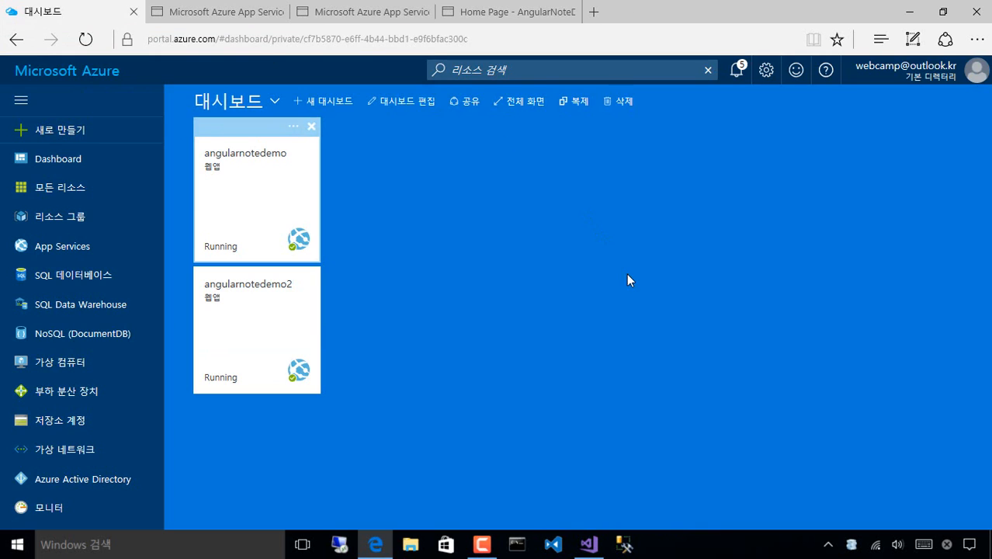
pyautogui.click(543, 12)
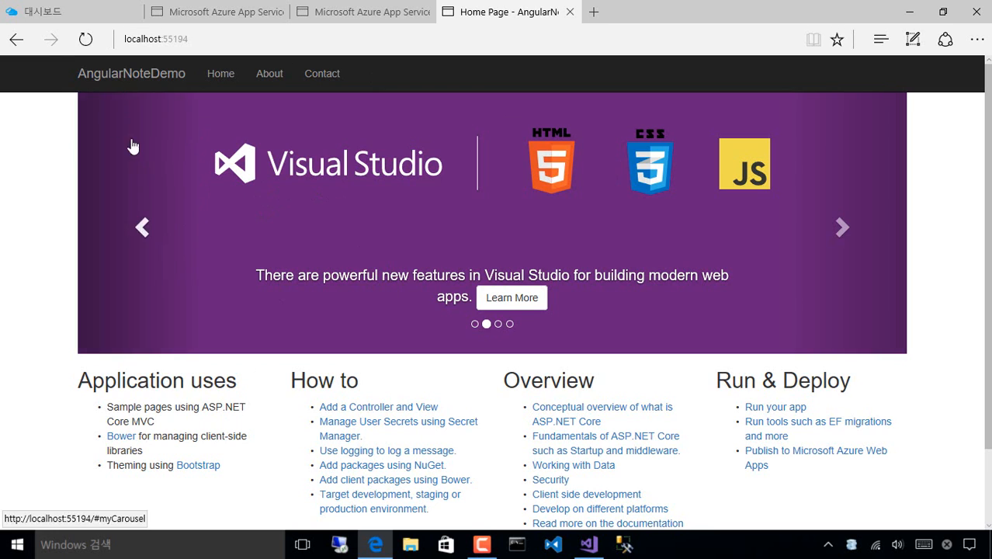
# Step: Download the publish profile of the angularnotedemo web app from the Azure portal and show the saved file in its folder
pyautogui.click(62, 20)
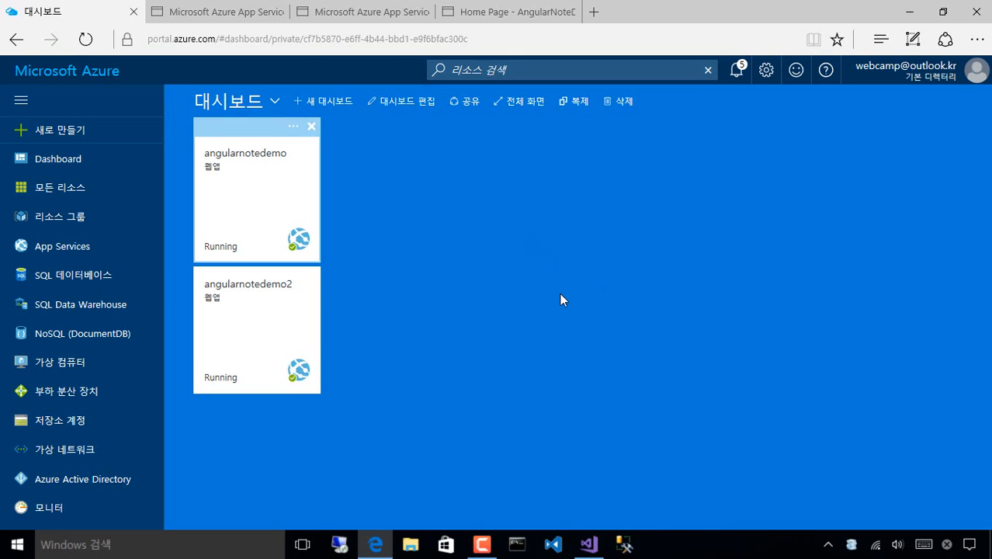
pyautogui.click(257, 218)
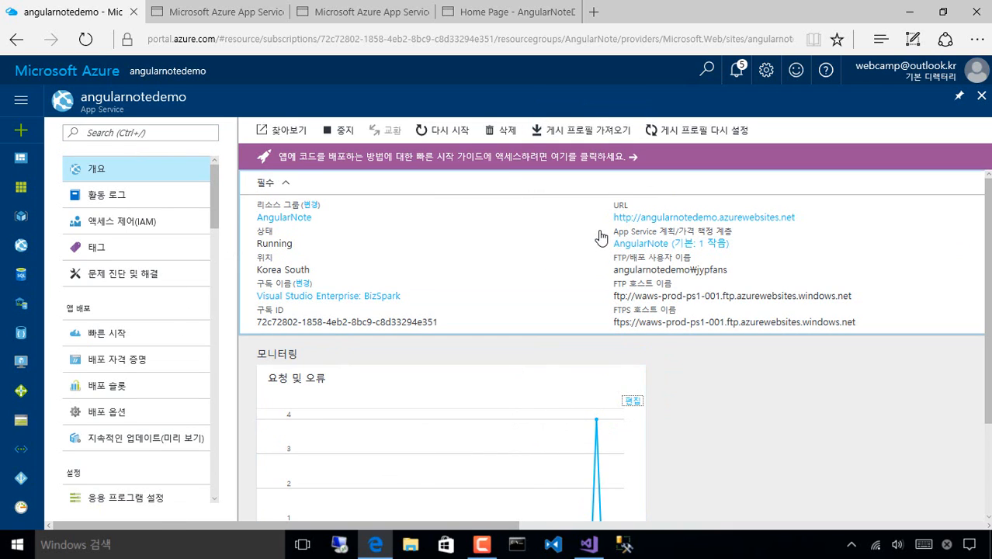
pyautogui.click(593, 144)
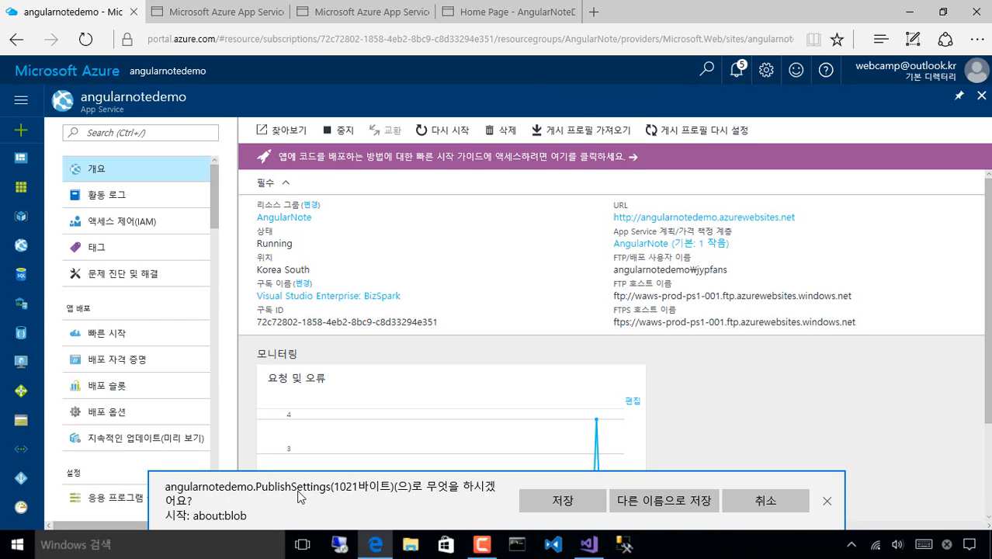
pyautogui.click(589, 505)
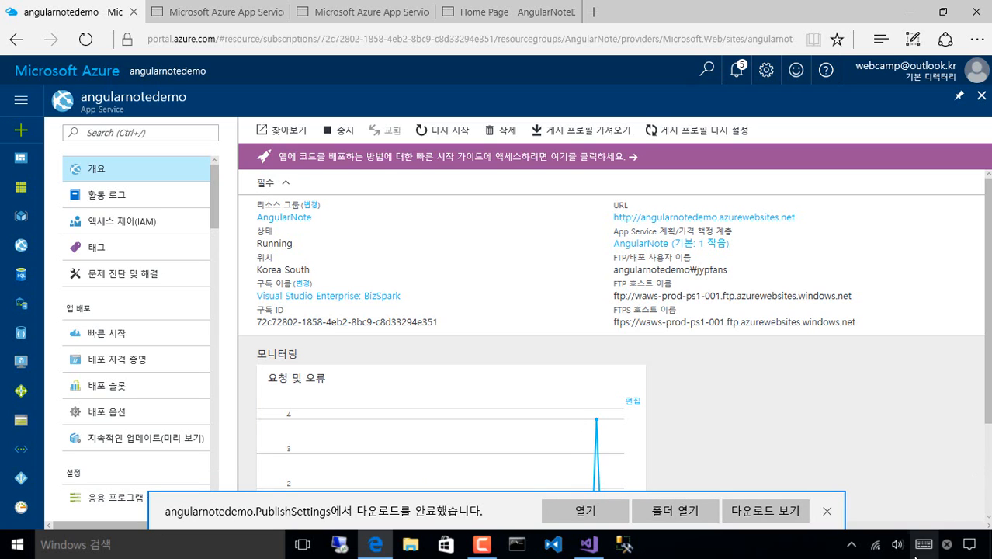
pyautogui.click(675, 511)
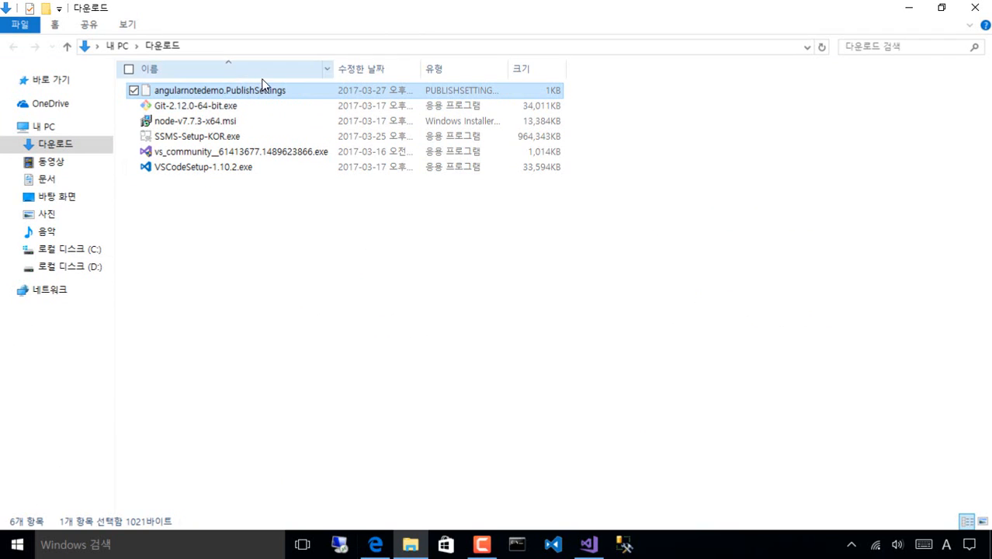
pyautogui.click(455, 292)
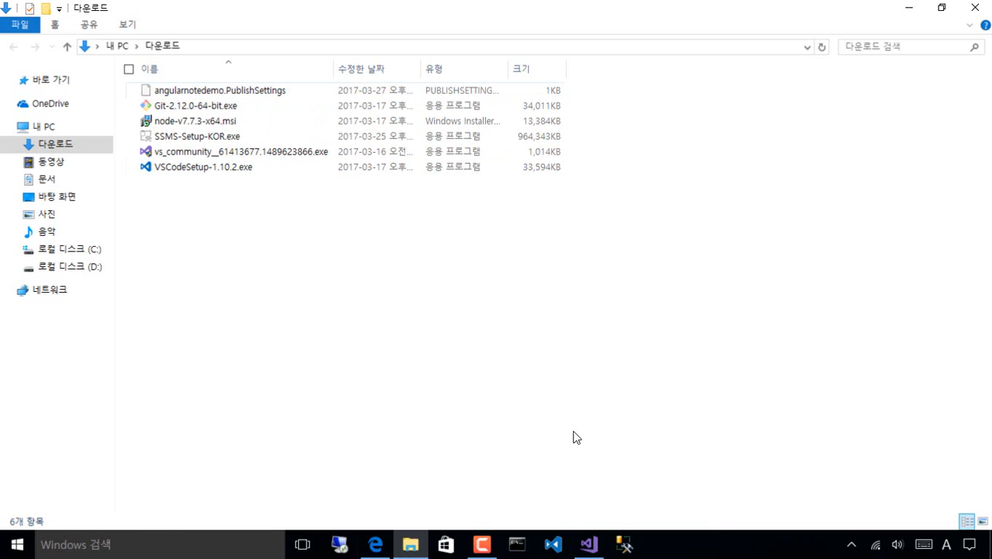
# Step: Switch to Visual Studio, close the build output and run the AngularNoteDemo project without debugging
pyautogui.click(598, 544)
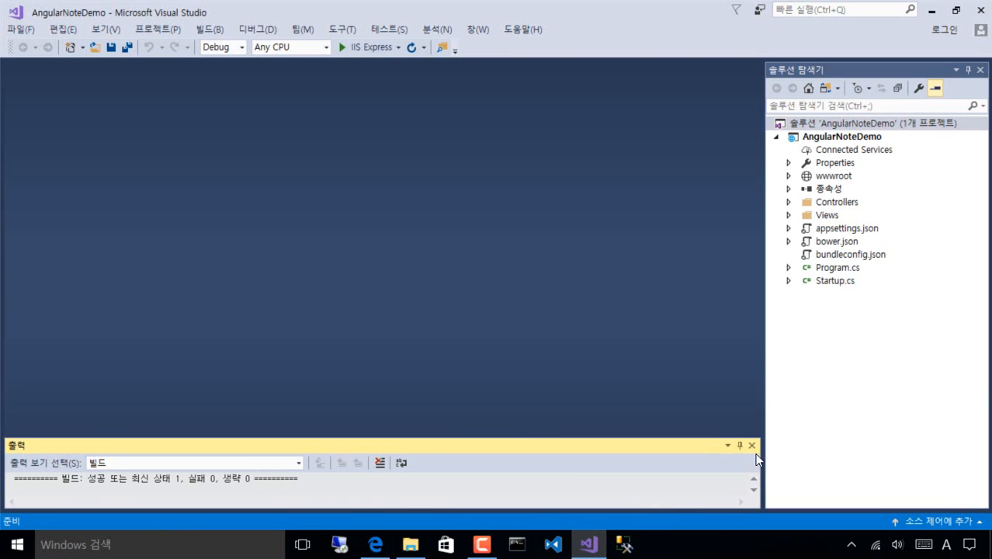
pyautogui.click(768, 399)
pyautogui.click(878, 140)
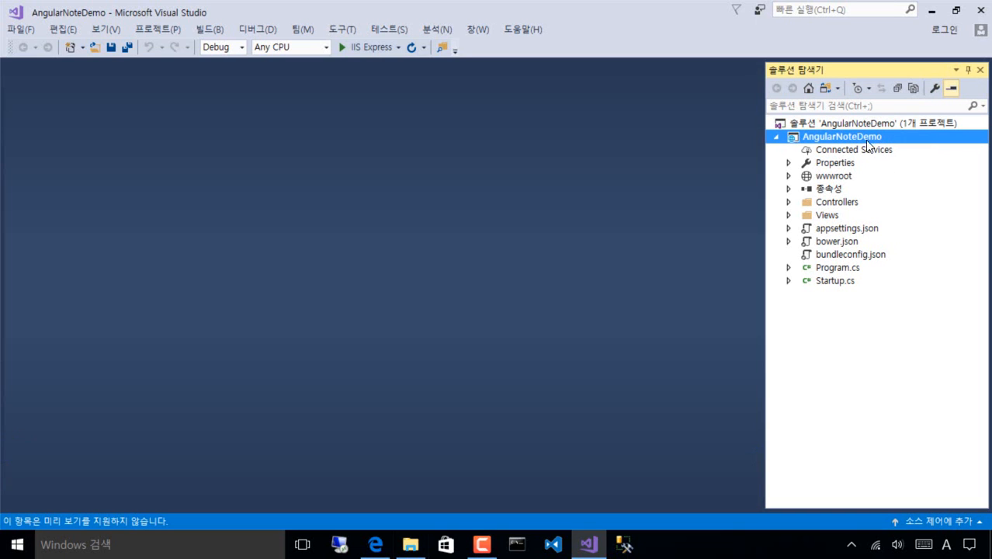
pyautogui.click(257, 29)
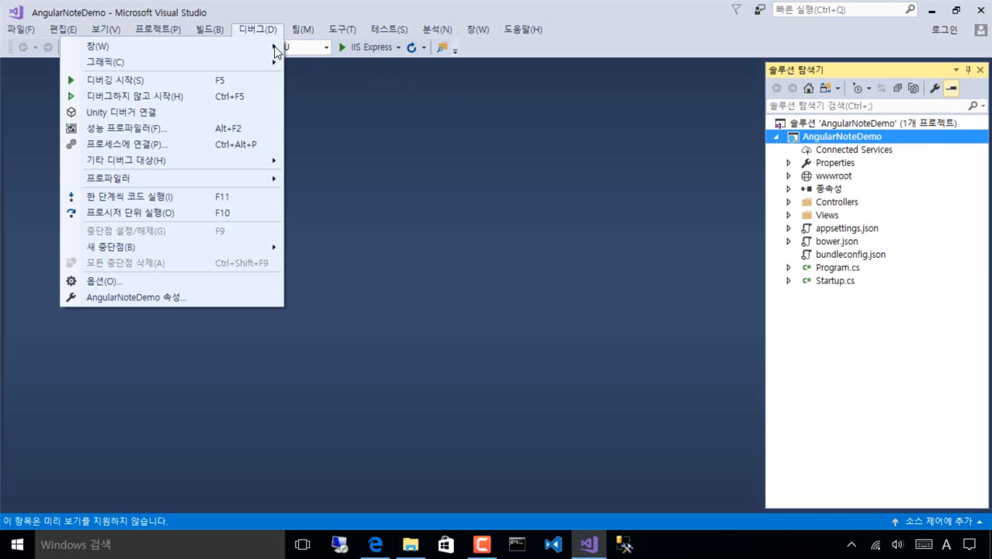
pyautogui.click(192, 99)
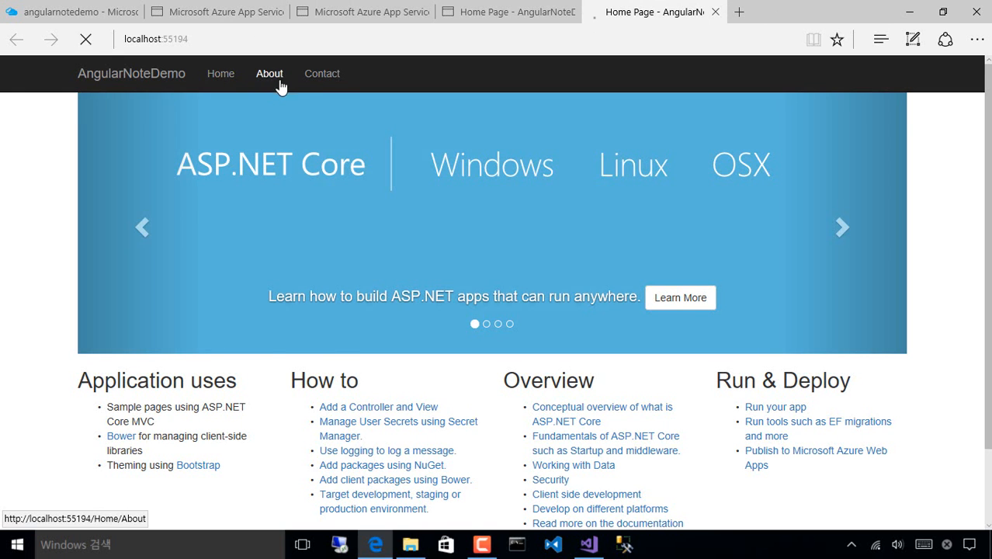
# Step: Check the local site's About and Contact pages and the angularnotedemo.azurewebsites.net page, and return to Visual Studio
pyautogui.click(281, 77)
pyautogui.click(323, 74)
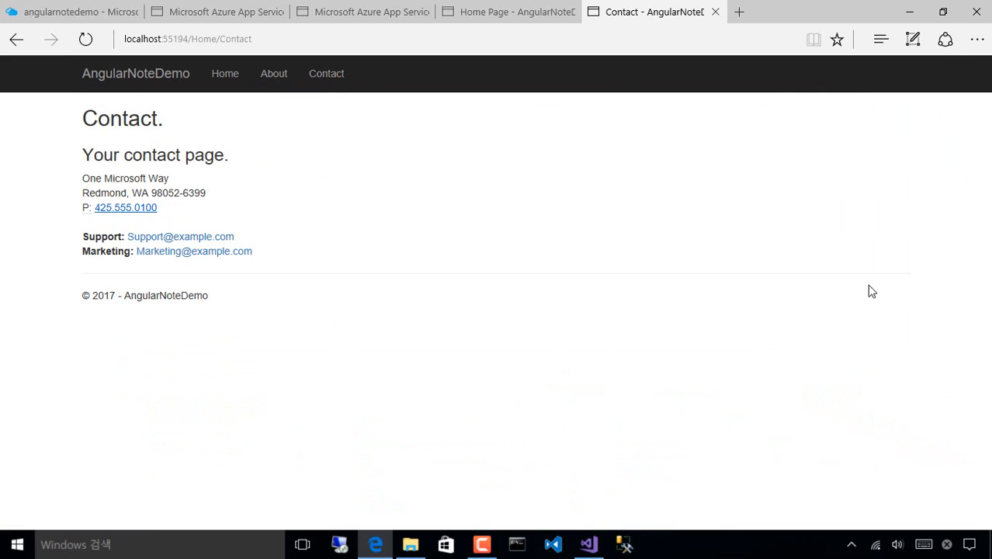
pyautogui.click(907, 13)
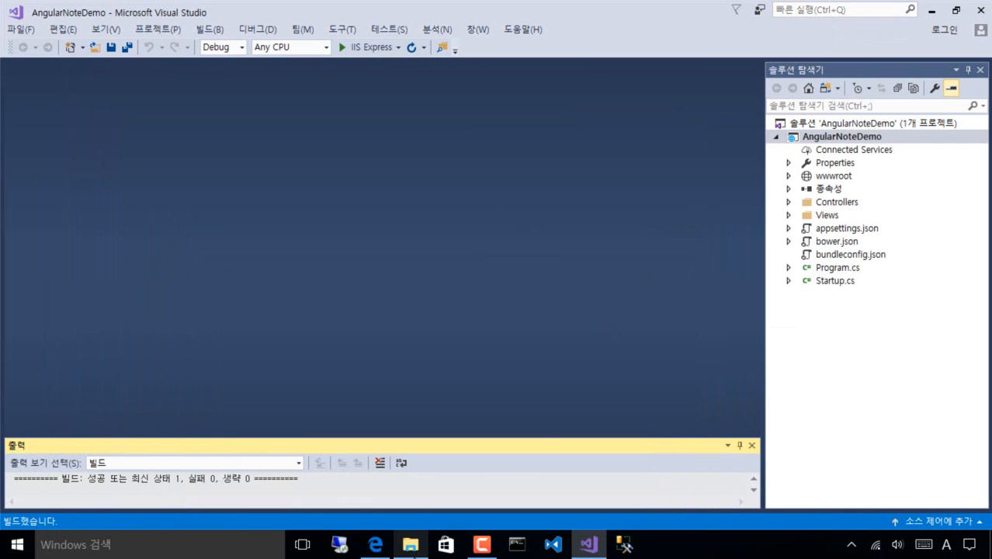
pyautogui.click(386, 551)
pyautogui.click(202, 12)
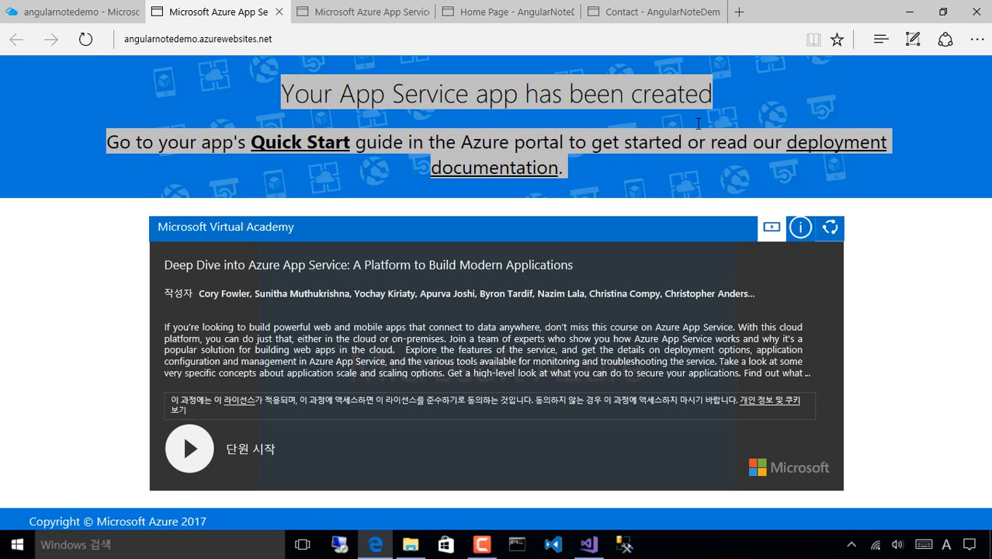
pyautogui.click(908, 12)
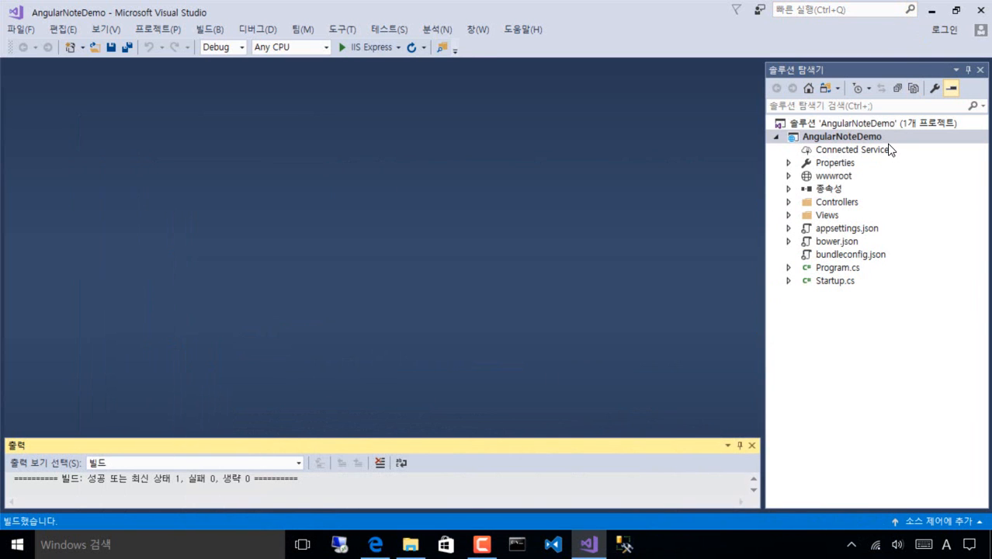
# Step: Open the publish page (게시) of the AngularNoteDemo project and look through the available publish targets
pyautogui.click(793, 139)
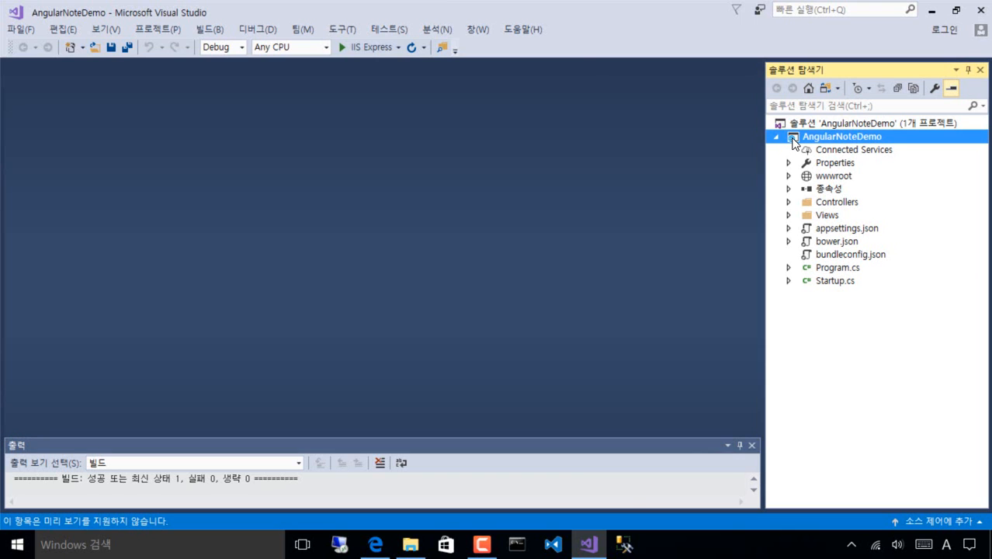
pyautogui.rightClick(793, 139)
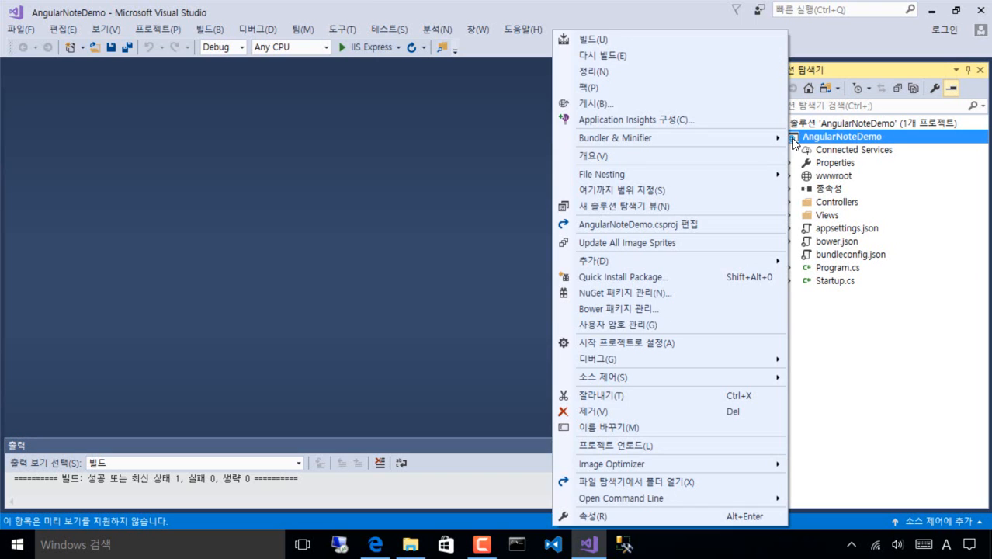
pyautogui.click(677, 106)
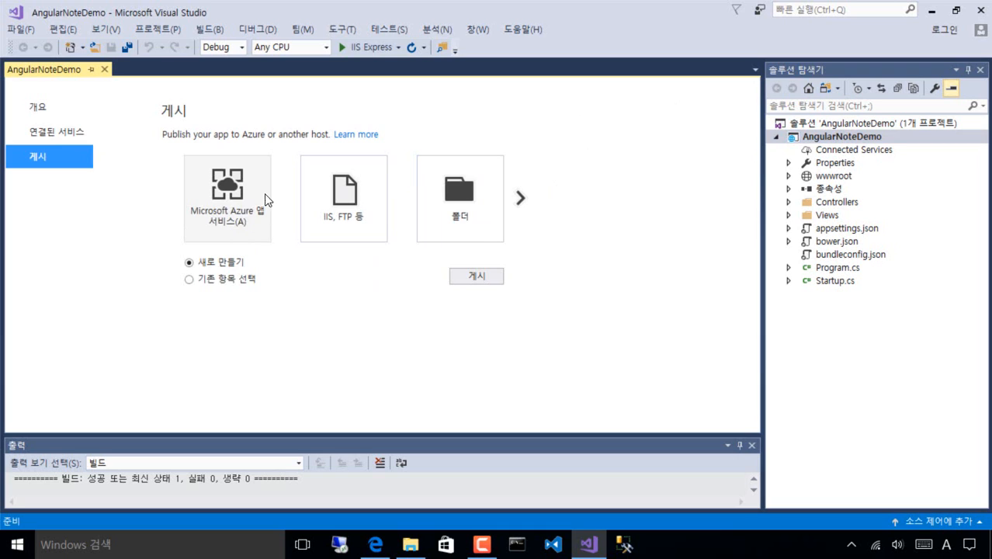
pyautogui.click(250, 227)
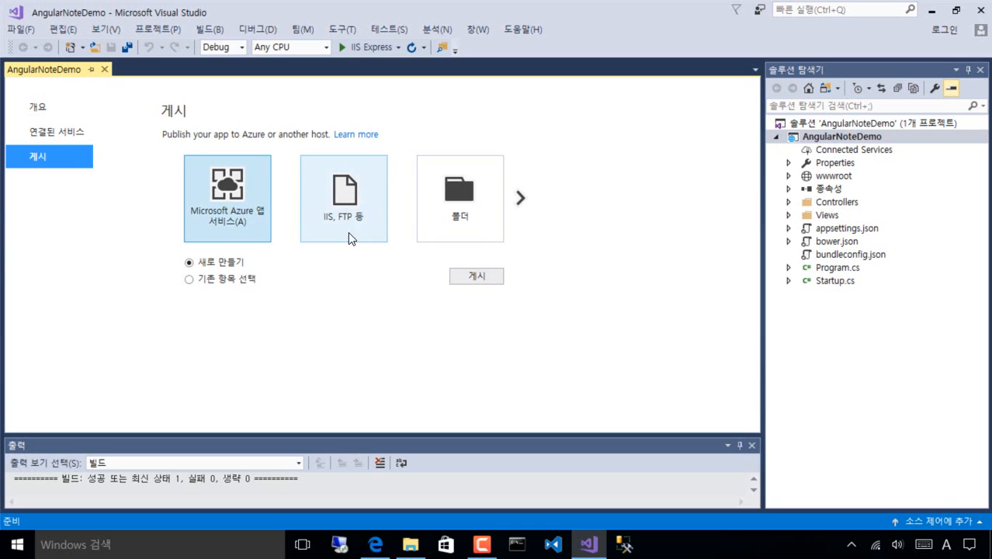
pyautogui.click(520, 198)
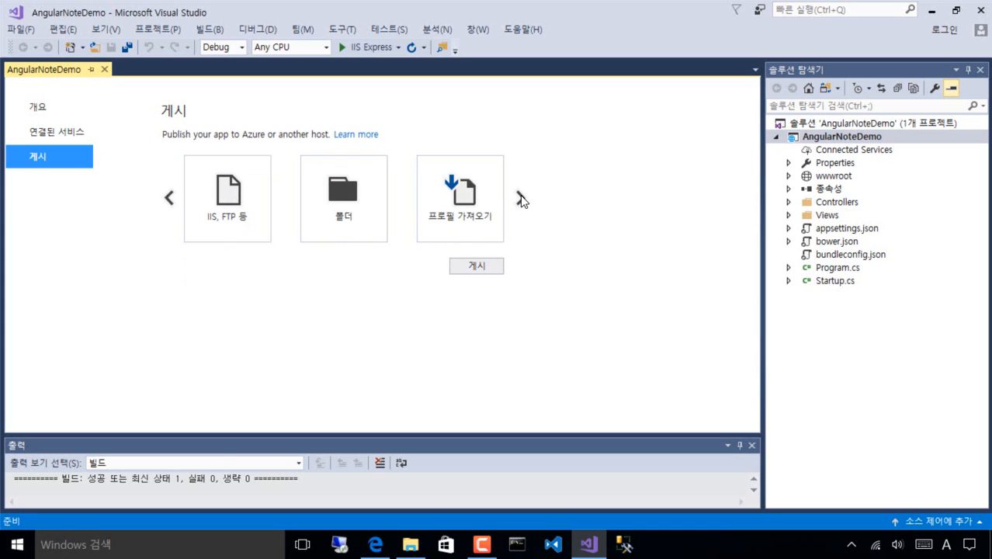
pyautogui.click(167, 199)
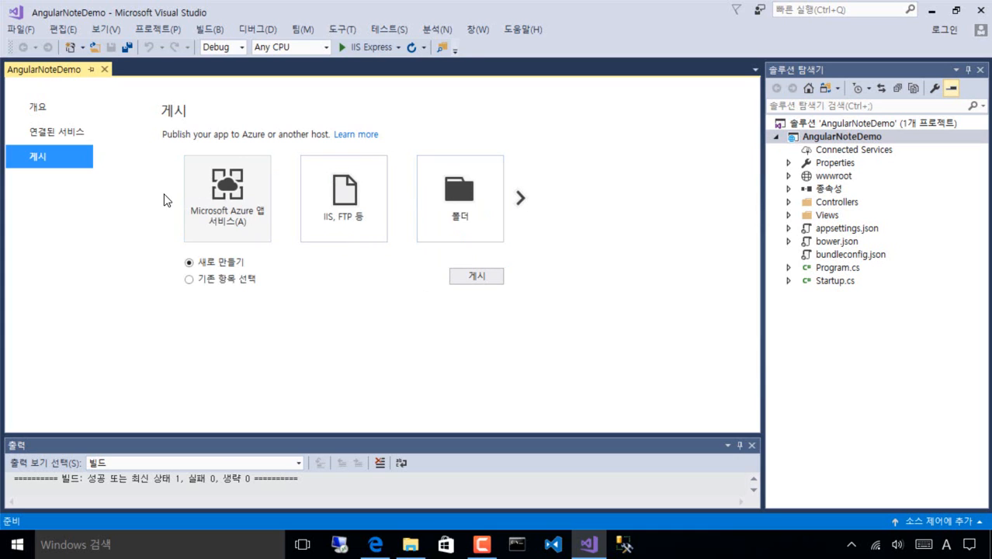
pyautogui.click(522, 200)
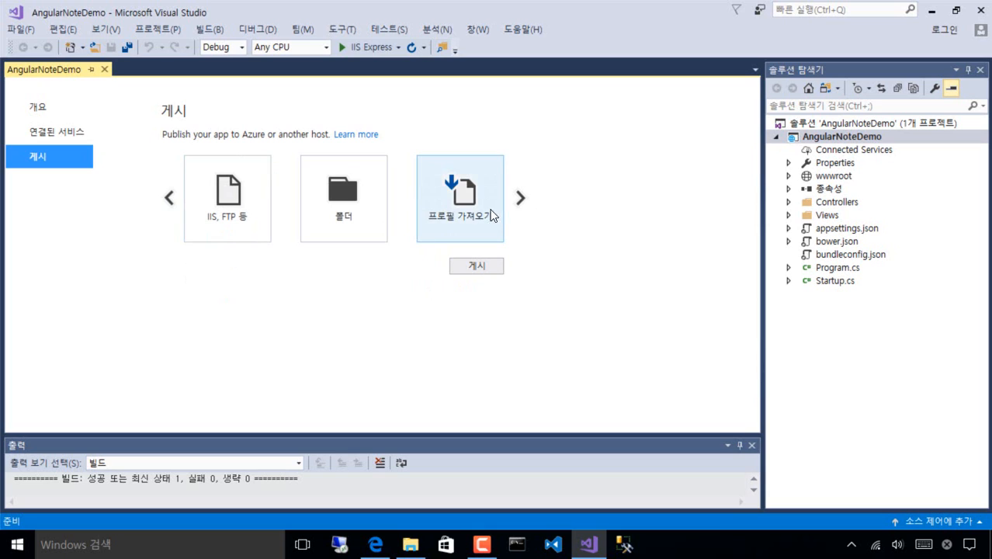
pyautogui.click(166, 202)
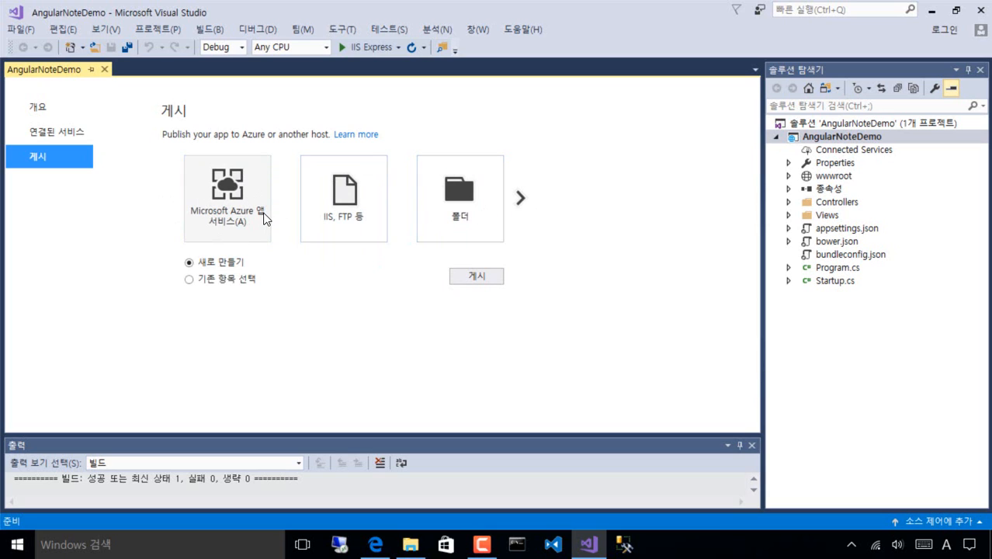
# Step: Publish the project by importing angularnotedemo.PublishSettings from the Downloads folder (다운로드), and enlarge the output area
pyautogui.click(521, 198)
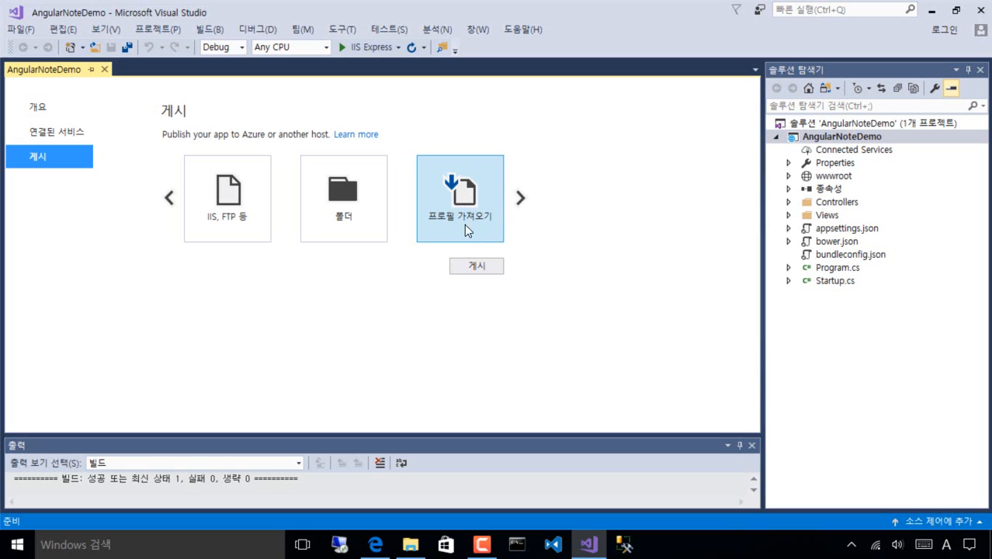
pyautogui.click(496, 265)
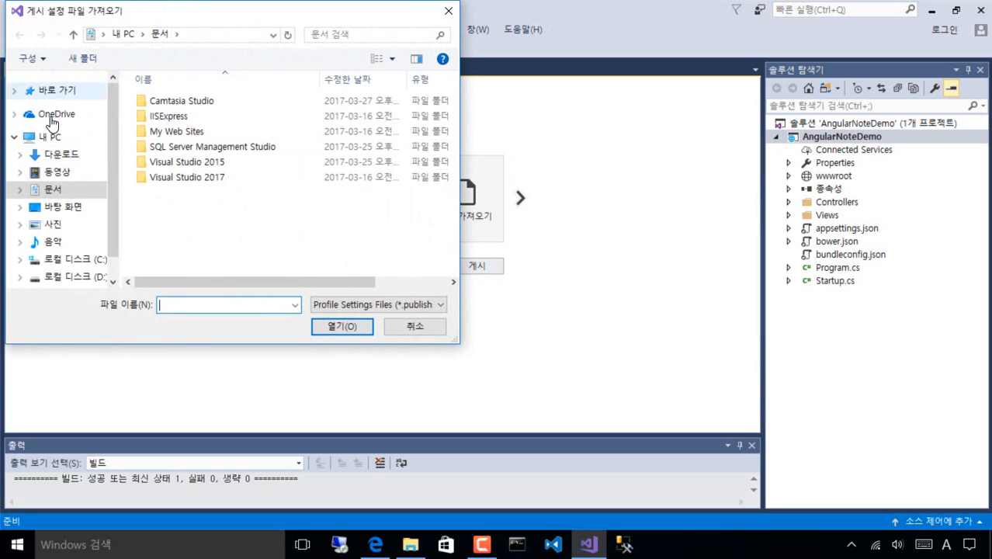
pyautogui.click(62, 154)
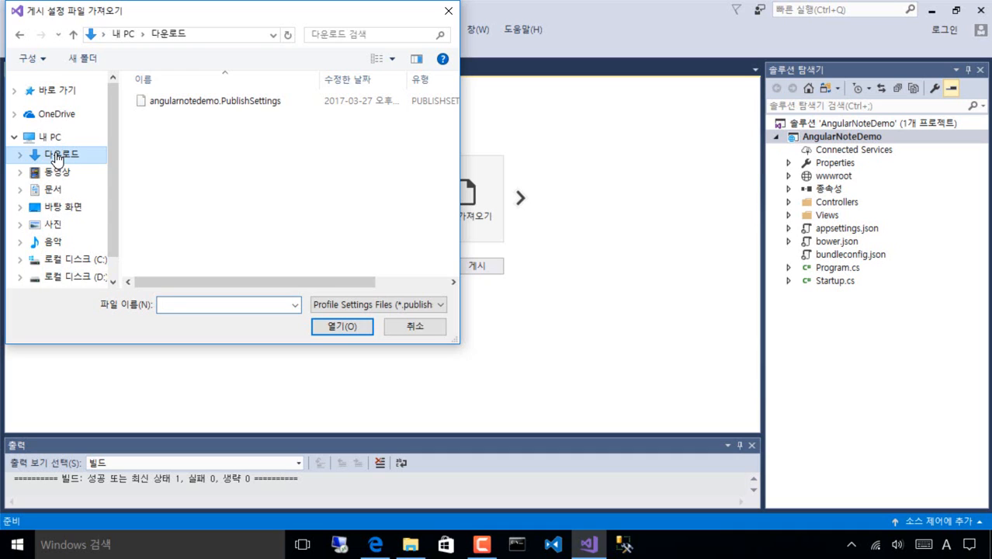
pyautogui.click(227, 109)
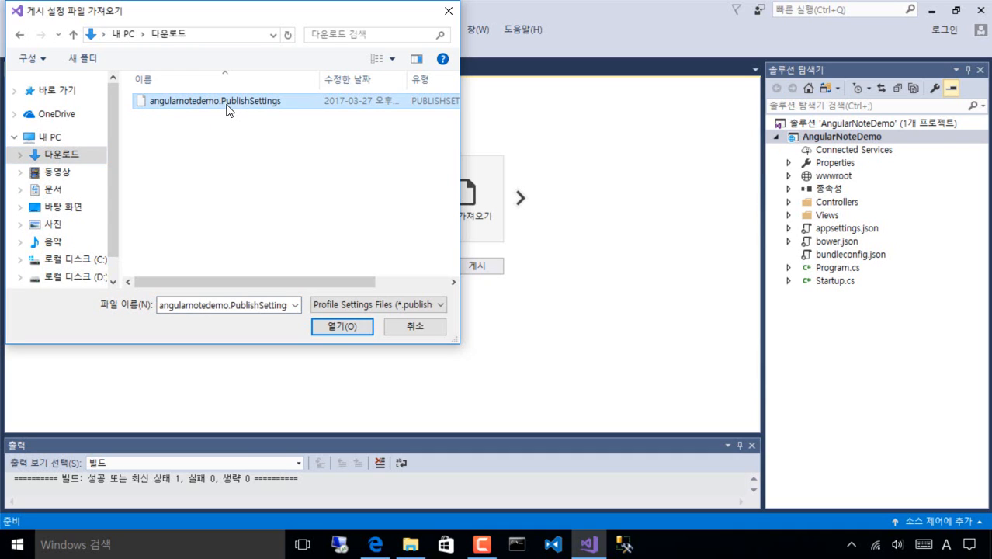
pyautogui.click(364, 327)
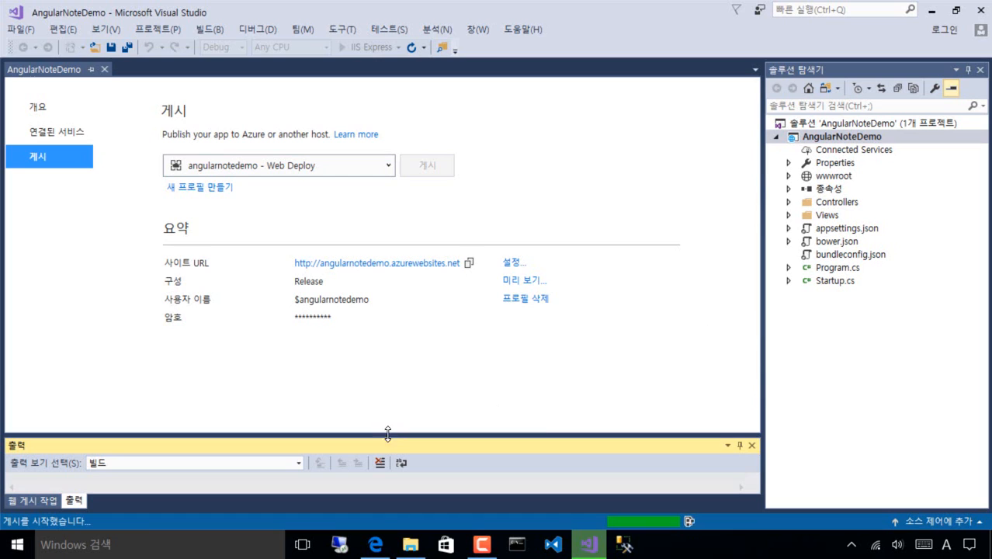
pyautogui.moveTo(388, 431); pyautogui.dragTo(414, 357)
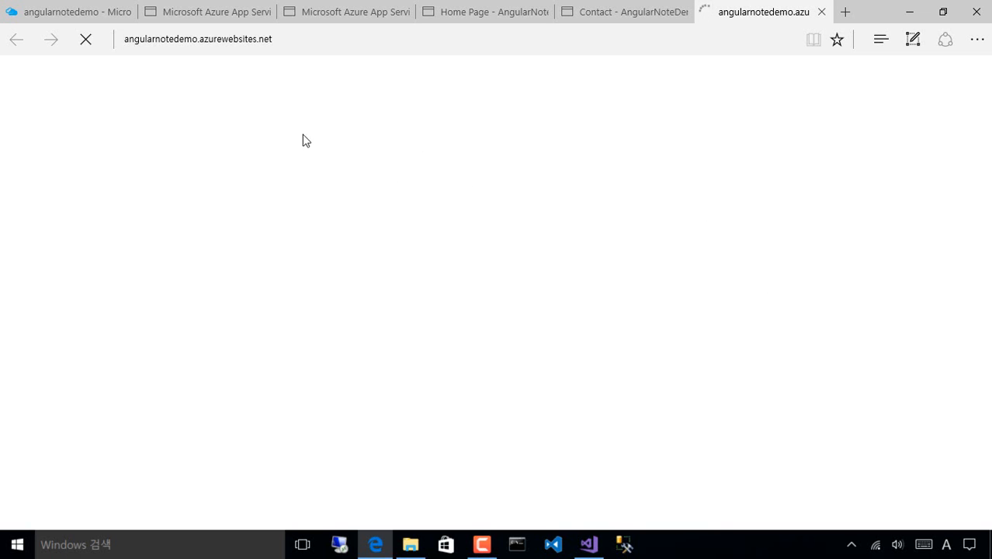
# Step: Compare the old default page with the newly published AngularNoteDemo home page at angularnotedemo.azurewebsites.net
pyautogui.click(212, 17)
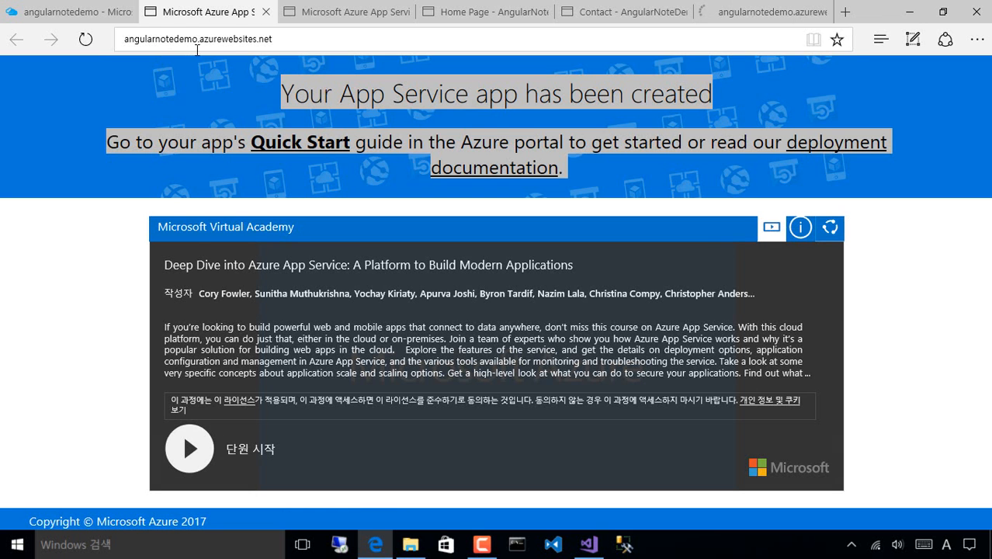
pyautogui.click(774, 19)
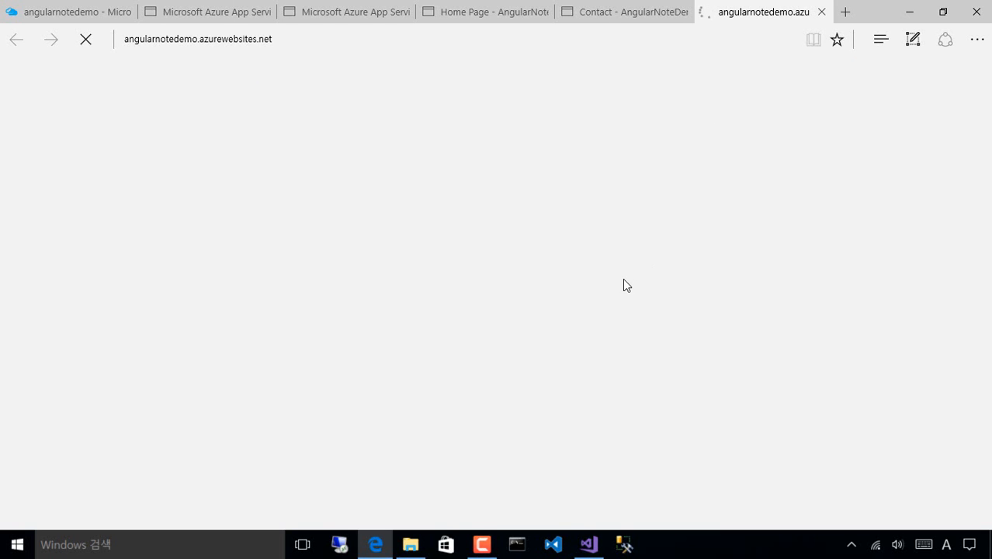
pyautogui.scroll(-1, 624, 281)
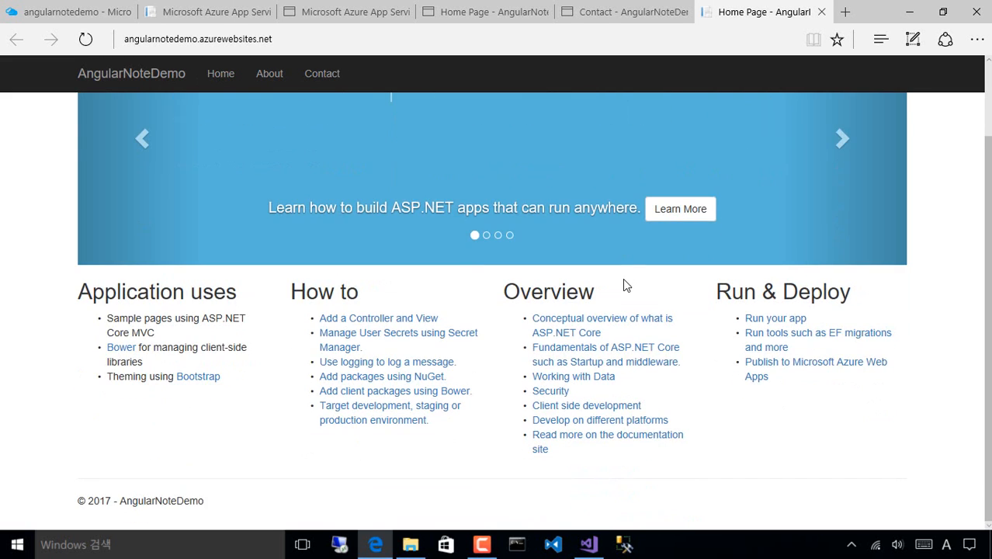
# Step: Check the Home, About and Contact pages of the published site at angularnotedemo.azurewebsites.net and return to its home page
pyautogui.scroll(1, 624, 284)
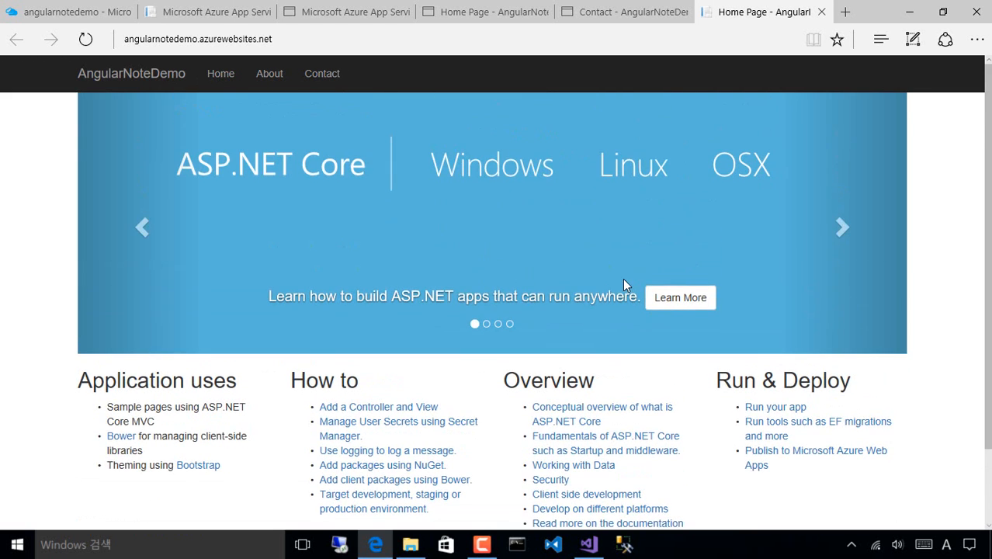
pyautogui.click(139, 78)
pyautogui.click(270, 82)
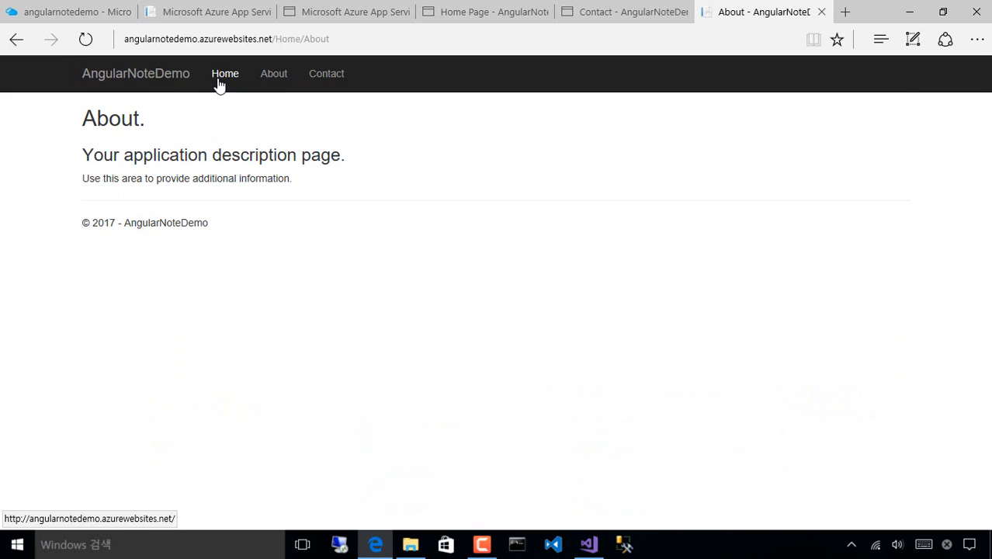
pyautogui.click(218, 83)
pyautogui.click(269, 87)
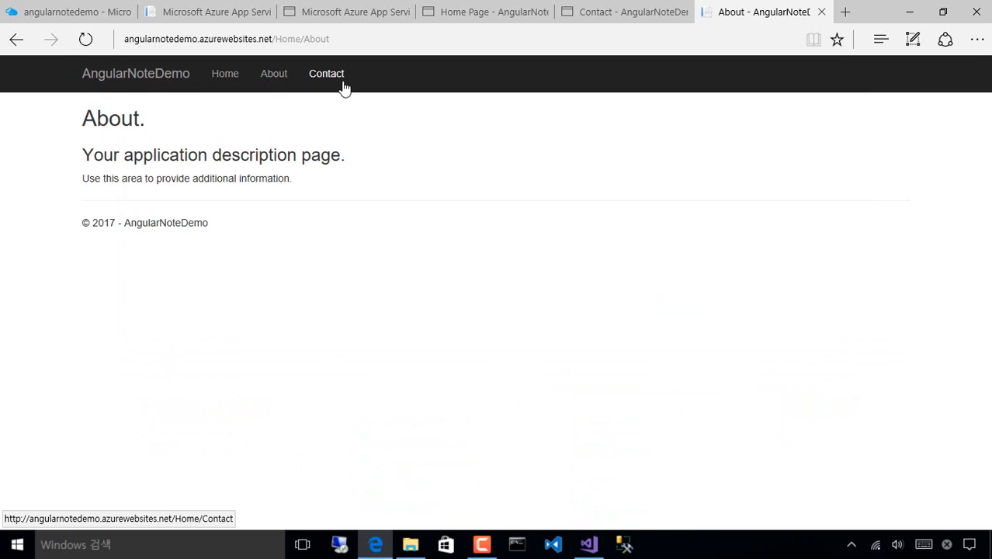
pyautogui.click(339, 86)
pyautogui.click(240, 87)
pyautogui.click(153, 83)
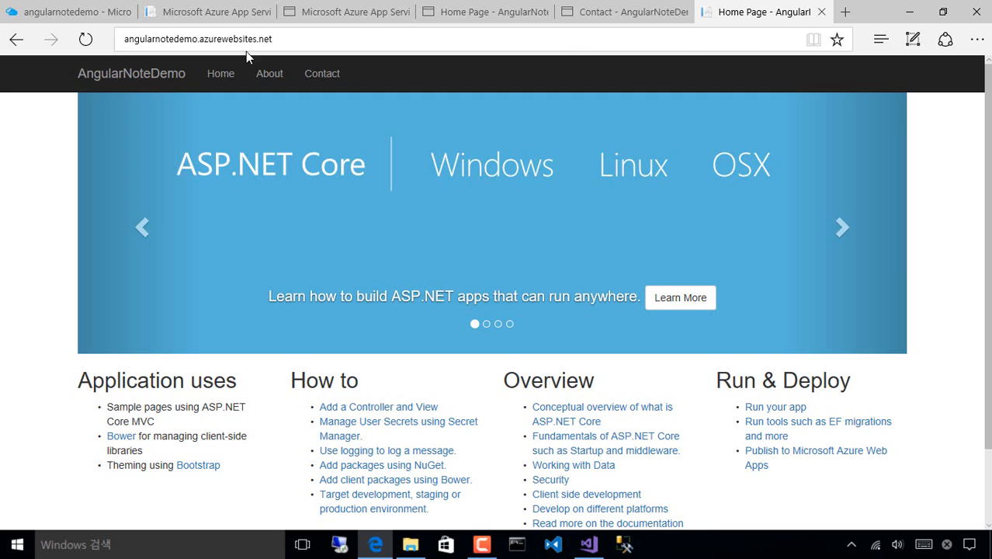
# Step: Switch to the Azure portal and open the angularnotedemo2 web app from the dashboard
pyautogui.click(81, 15)
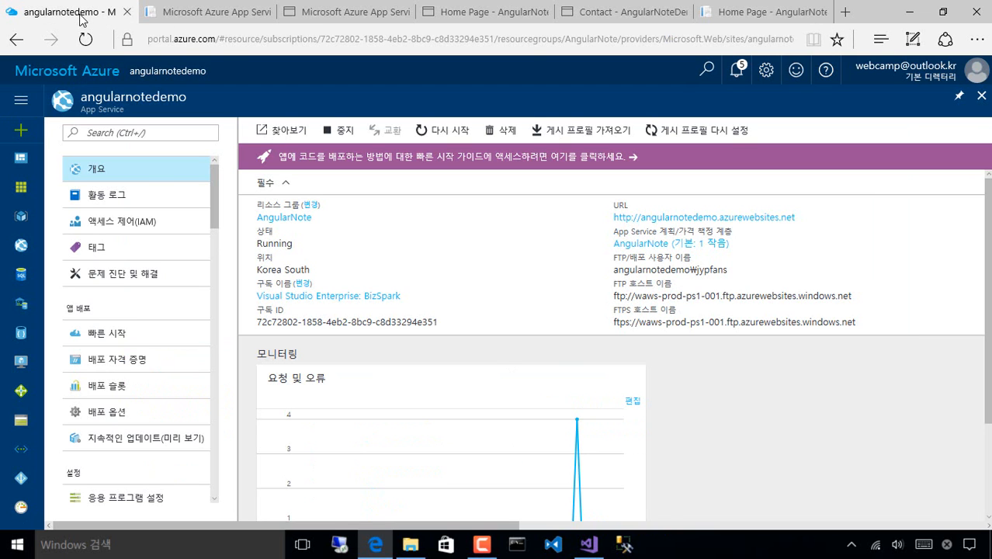
pyautogui.click(68, 74)
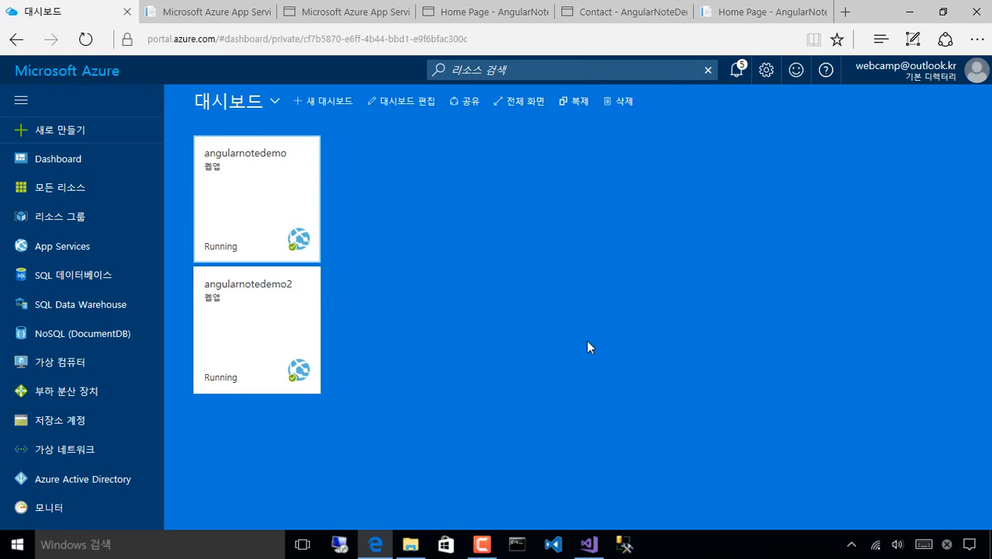
pyautogui.moveTo(298, 338)
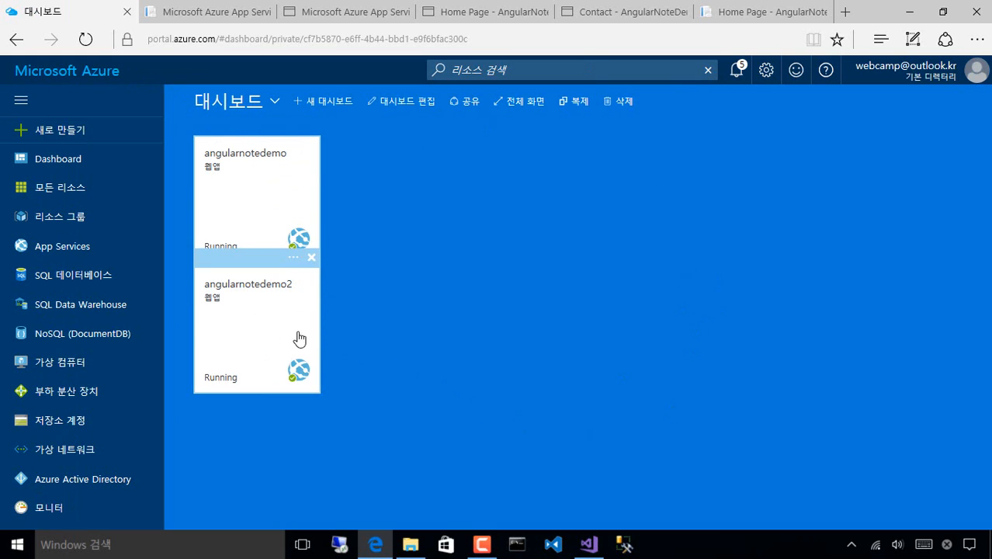
pyautogui.click(265, 325)
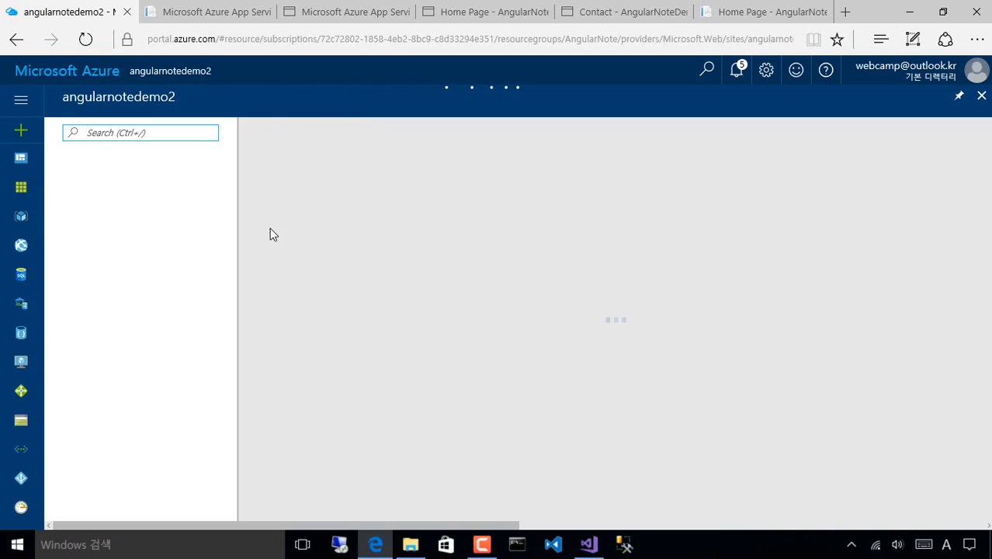
# Step: Reload angularnotedemo2.azurewebsites.net, examine its page heading, and compare it with the published angularnotedemo site
pyautogui.click(347, 12)
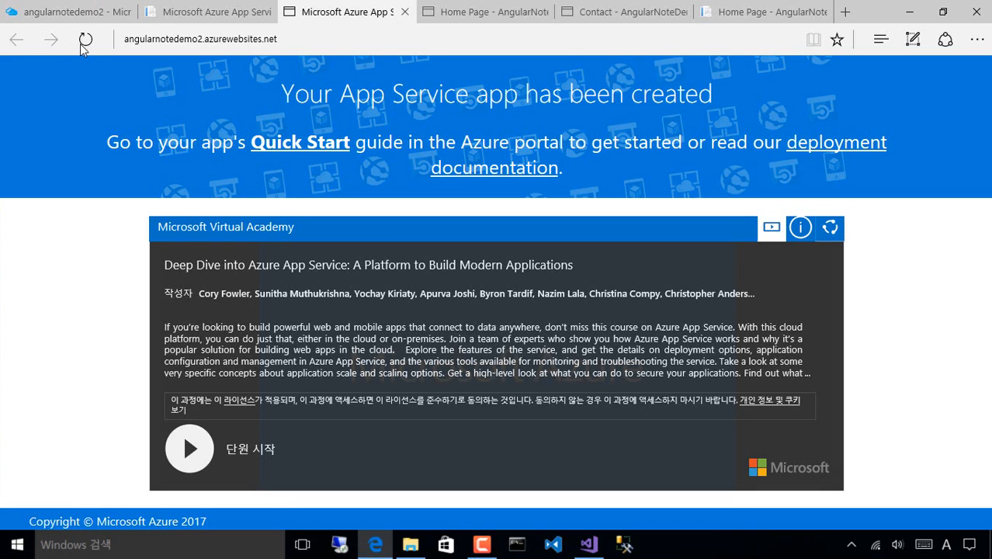
pyautogui.click(84, 43)
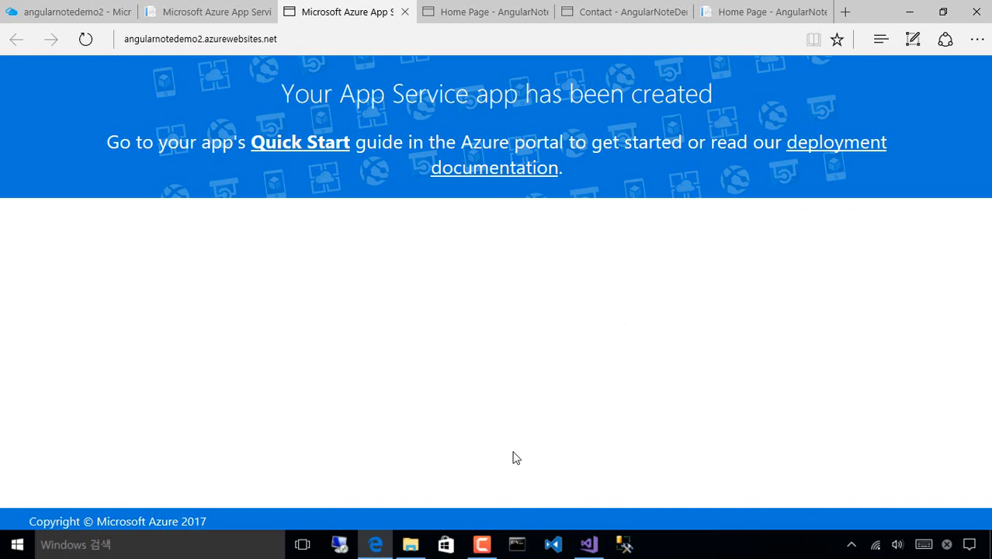
pyautogui.moveTo(279, 102); pyautogui.dragTo(750, 122)
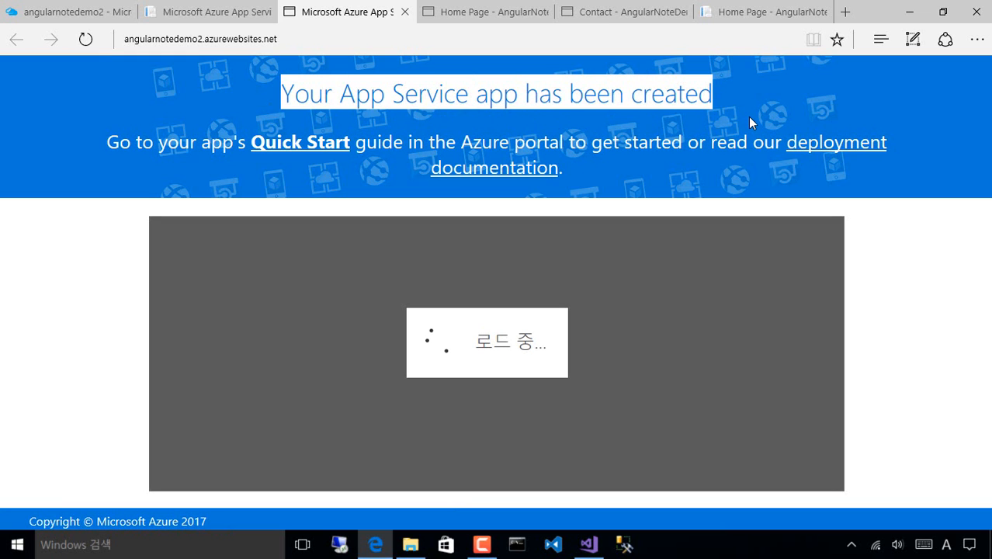
pyautogui.click(750, 122)
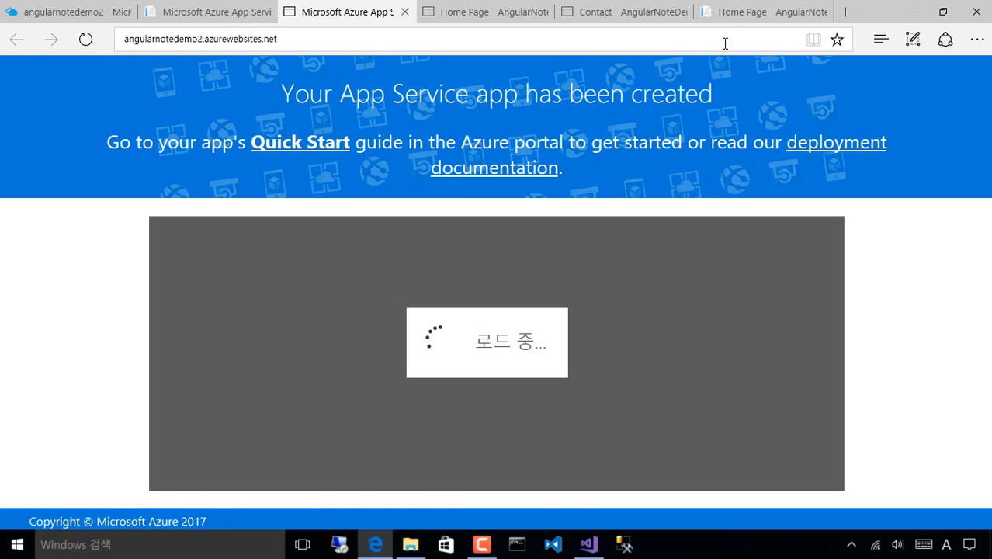
pyautogui.click(741, 11)
# Step: Download the publish profile angularnotedemo2.PublishSettings from the angularnotedemo2 app in the Azure portal and check it in the Downloads folder (다운로드)
pyautogui.click(77, 14)
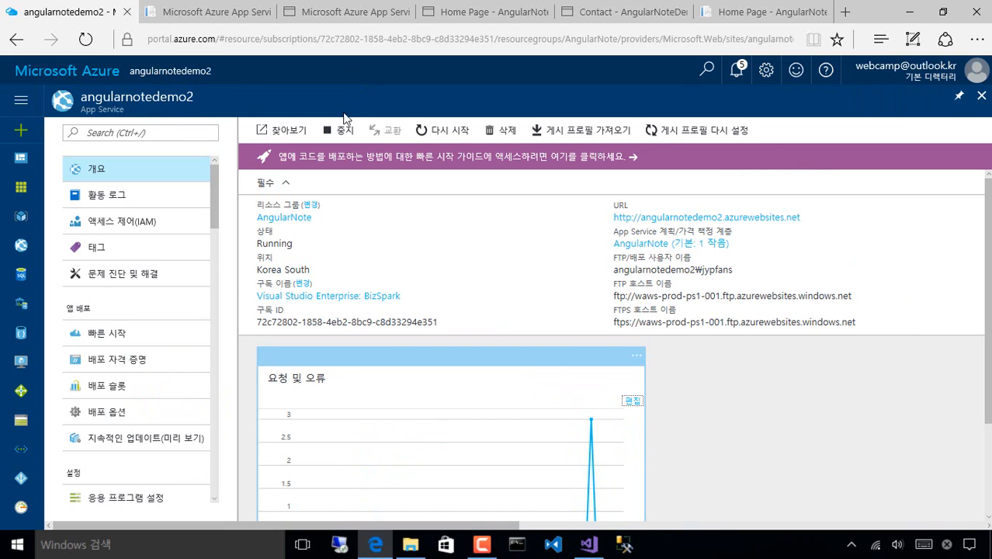
pyautogui.click(590, 138)
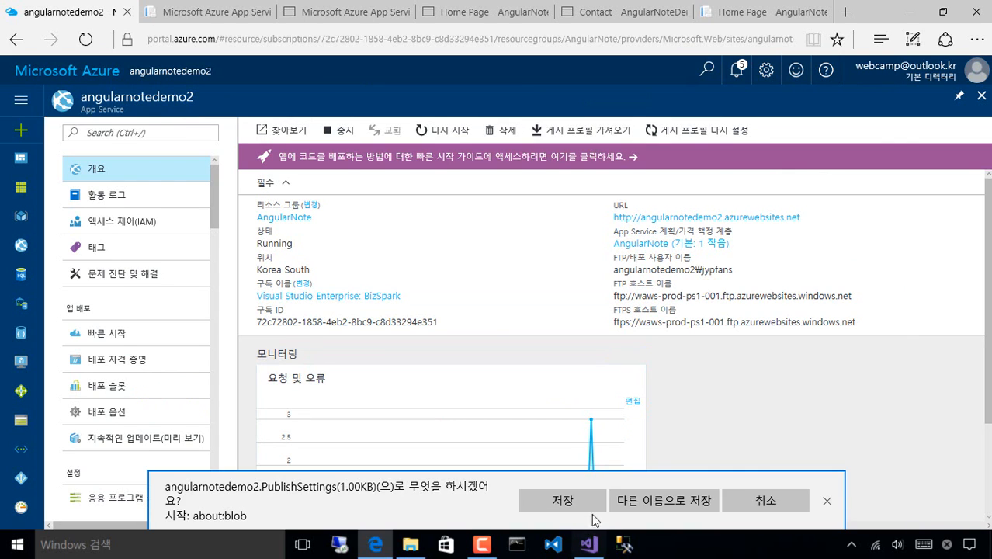
pyautogui.click(562, 501)
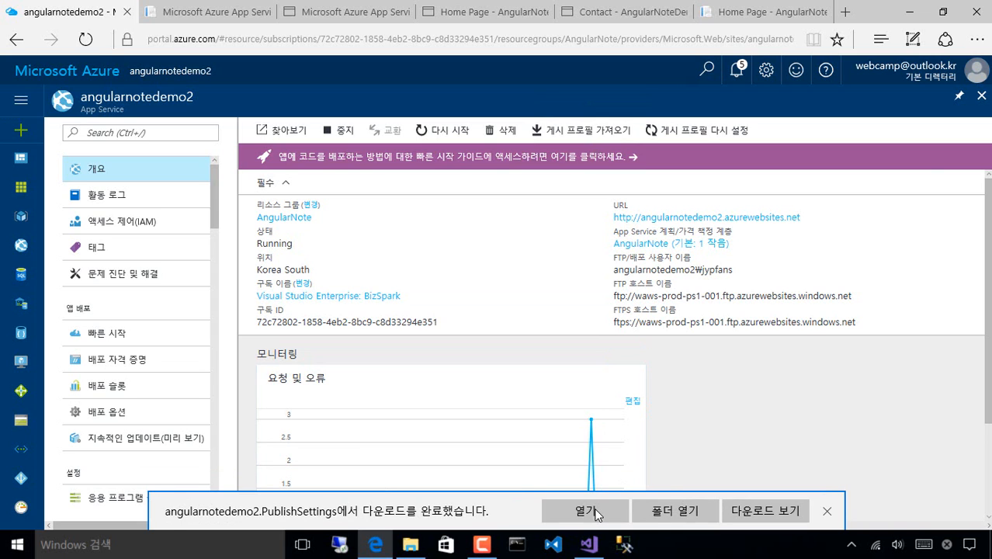
pyautogui.click(658, 514)
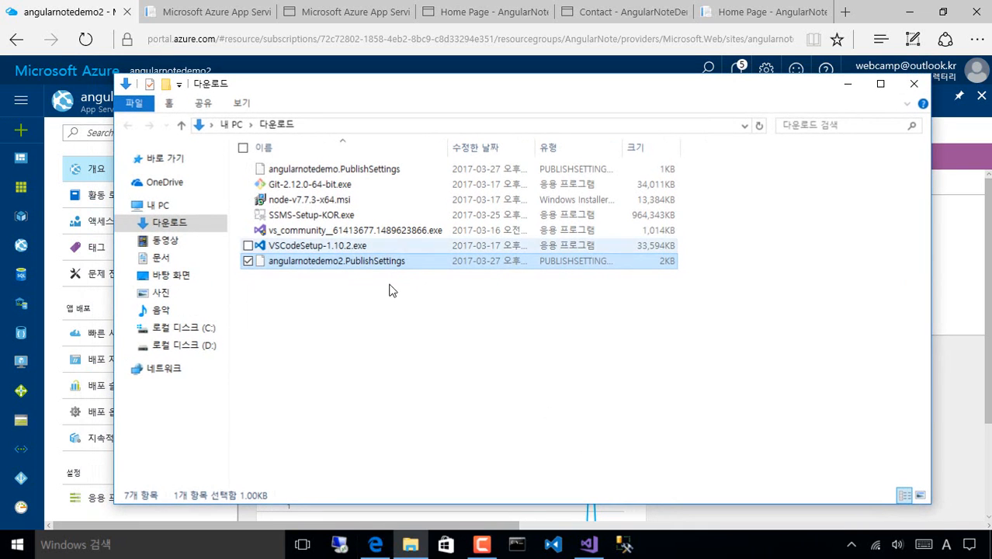
pyautogui.click(914, 83)
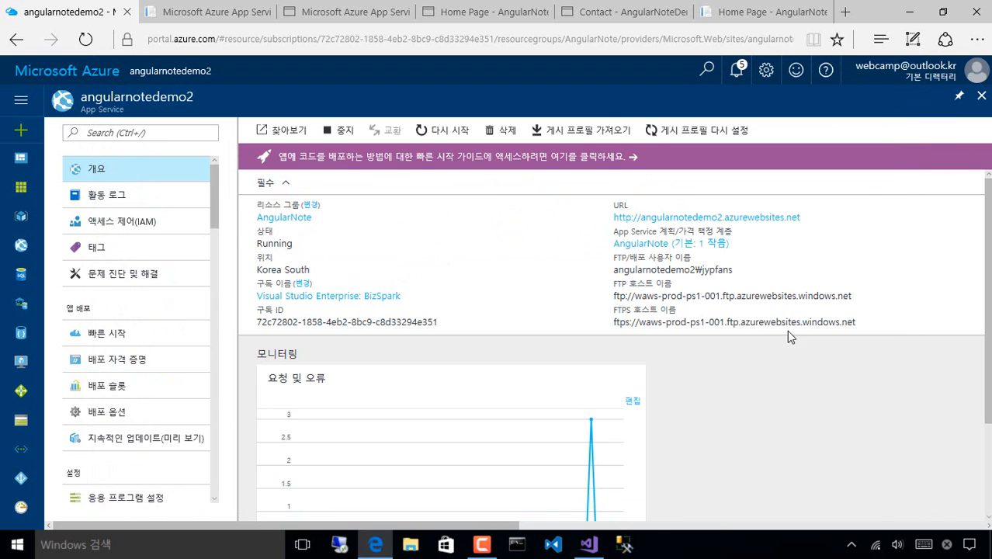
# Step: Switch to Visual Studio, open the publish page (게시) of the AngularNoteDemo project, and close the output (출력) and web publish activity (웹 게시 작업) panes
pyautogui.hotkey('alt', 'Tab')
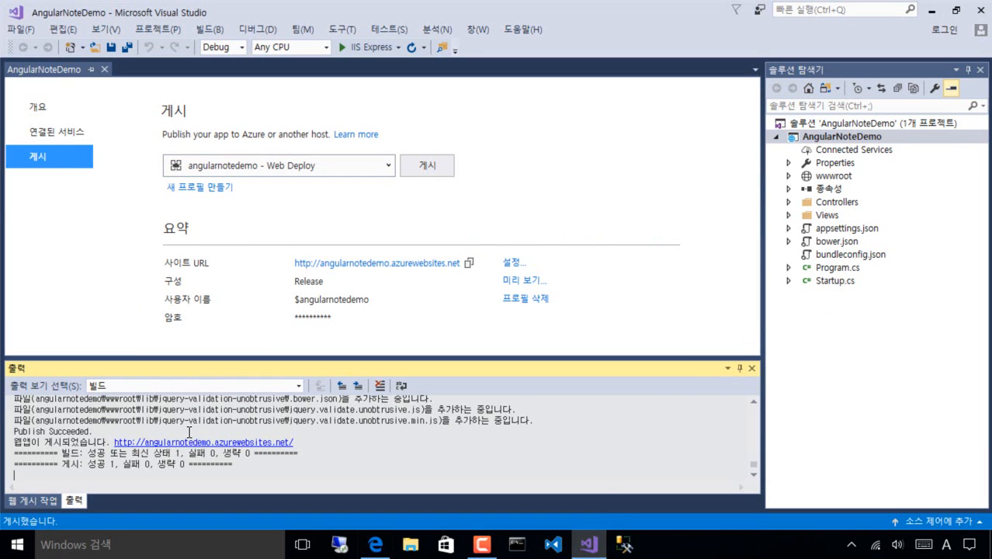
pyautogui.rightClick(885, 140)
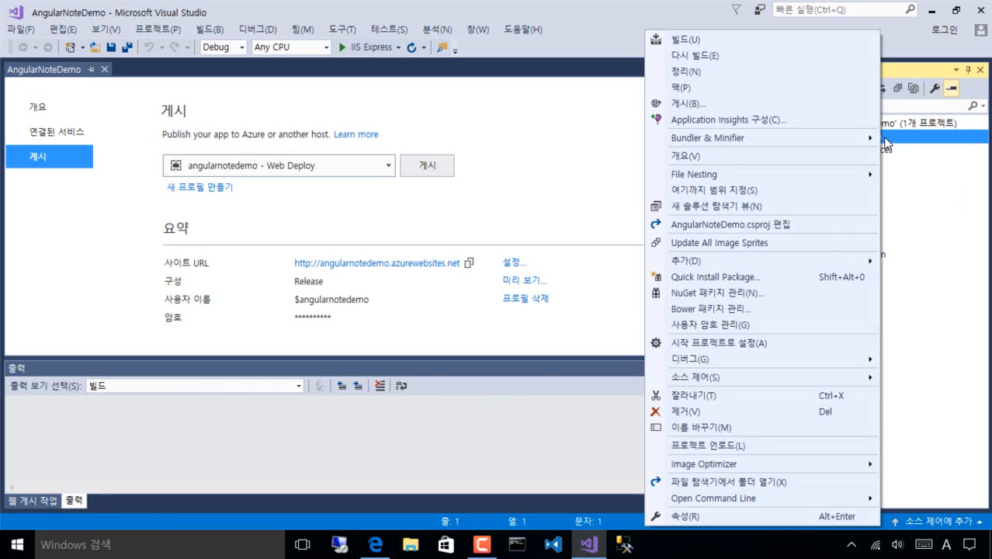
pyautogui.click(758, 107)
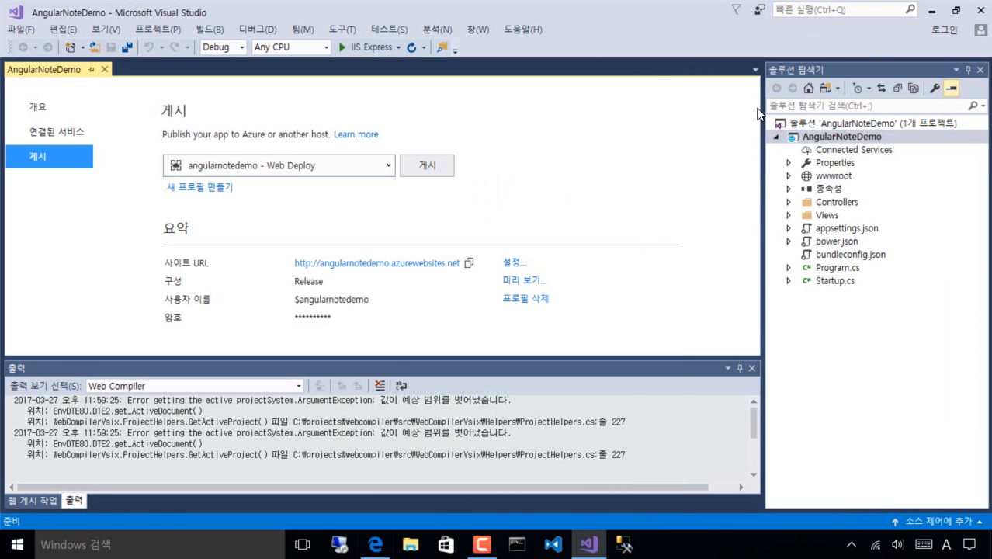
pyautogui.click(750, 370)
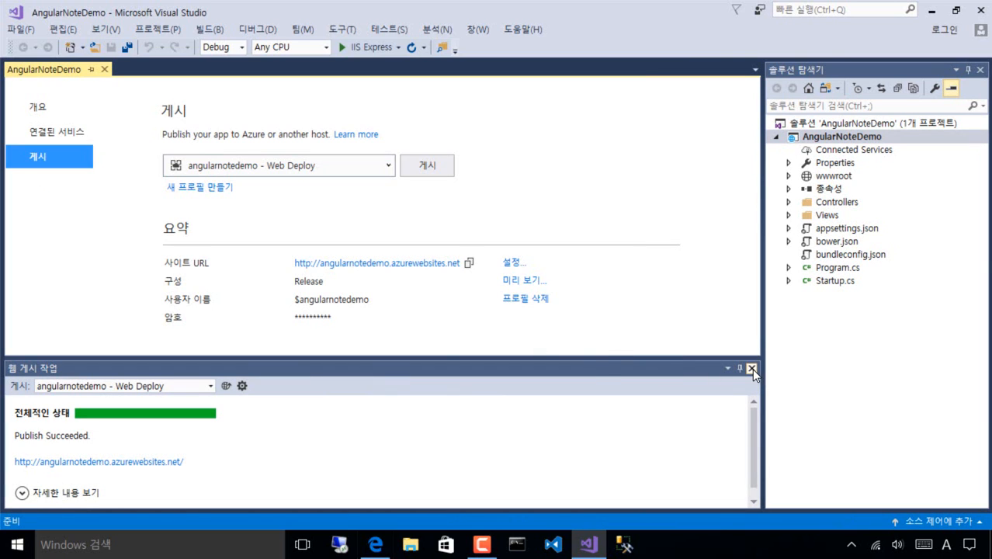
pyautogui.click(752, 368)
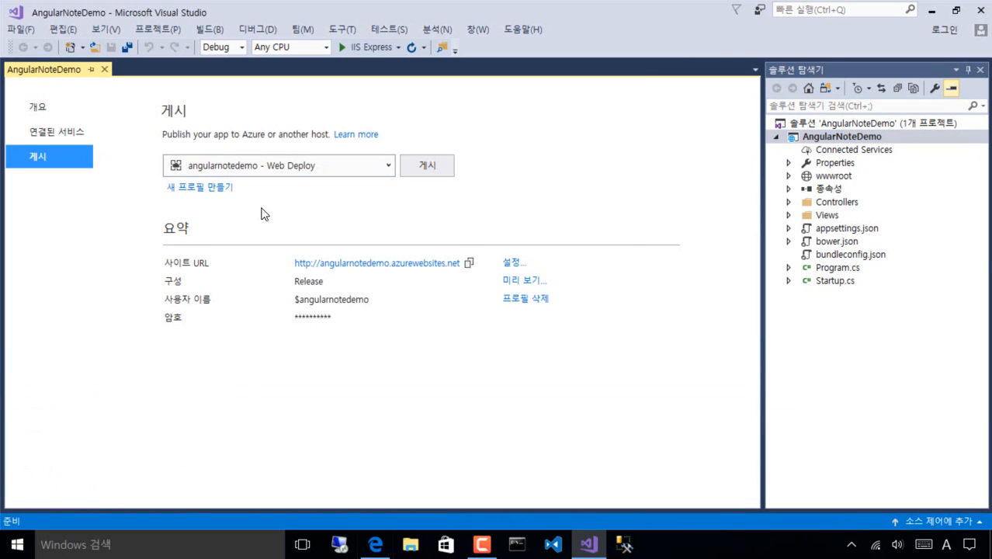
# Step: Look through the overview (개요) and connected services (연결된 서비스) pages and the publish profiles available on the publish page
pyautogui.click(76, 111)
pyautogui.click(53, 140)
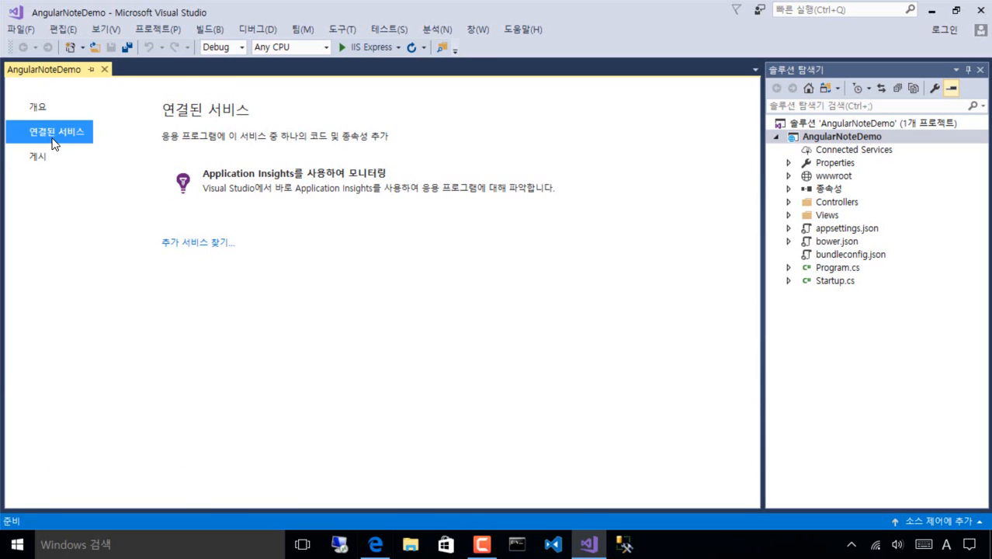
pyautogui.click(48, 159)
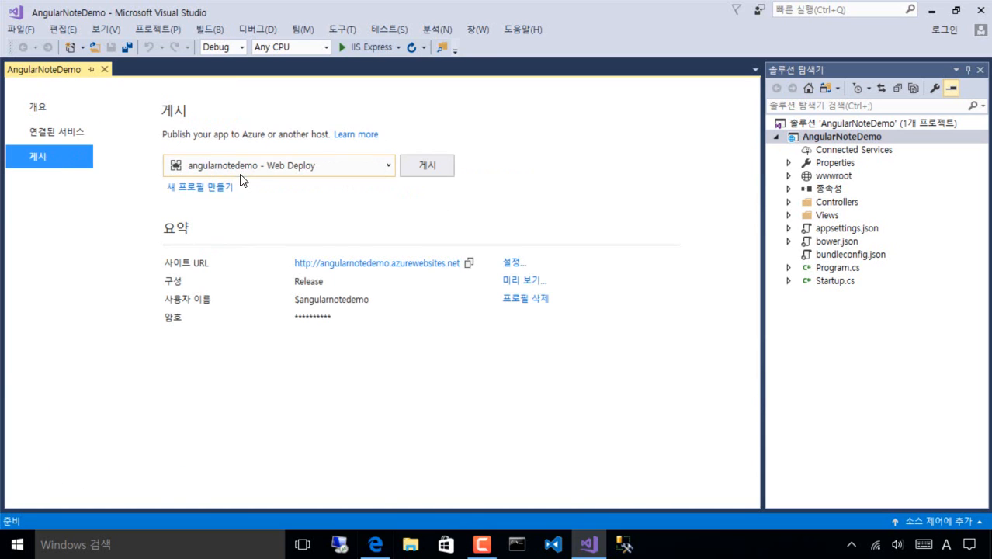
pyautogui.click(386, 169)
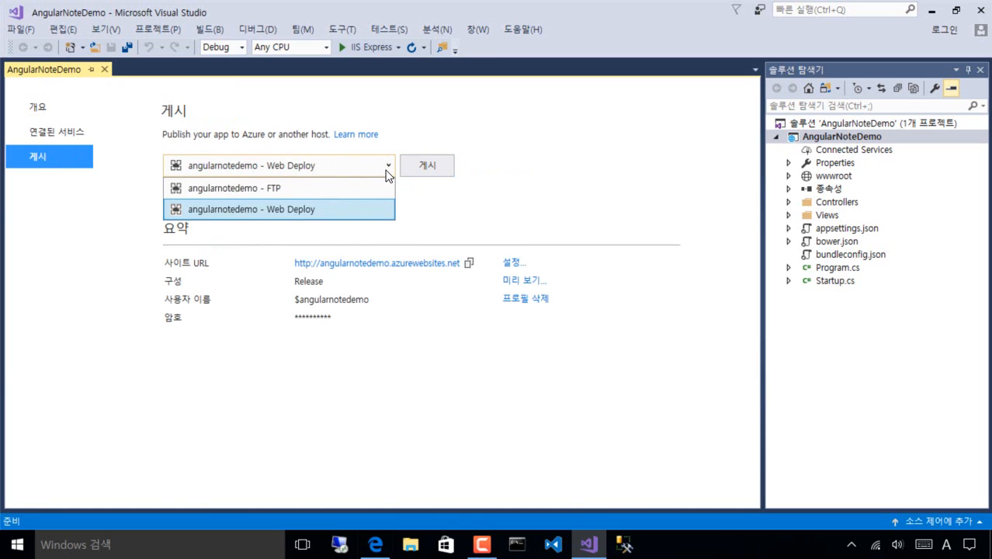
pyautogui.click(386, 172)
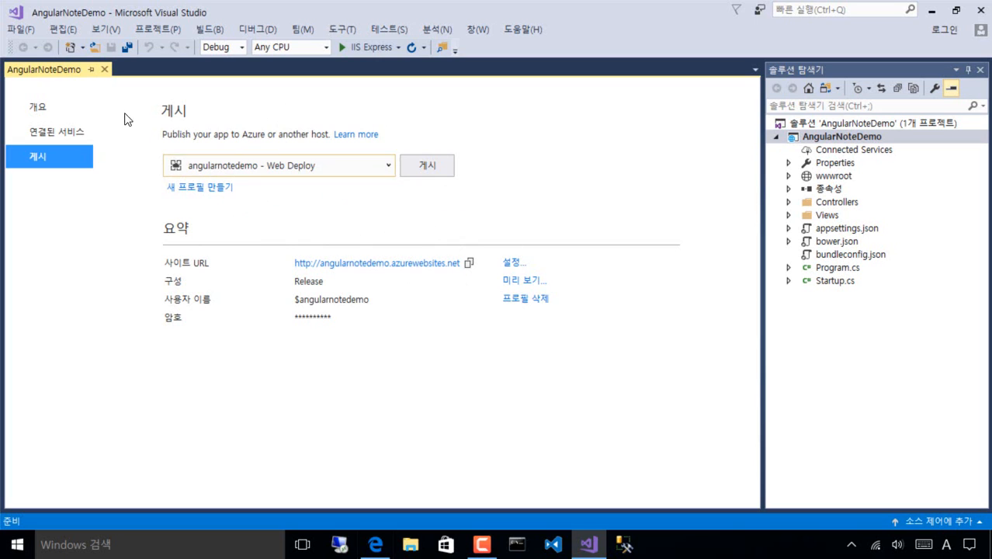
# Step: Close the AngularNoteDemo project page and reopen its publish page (게시) from the project
pyautogui.click(104, 69)
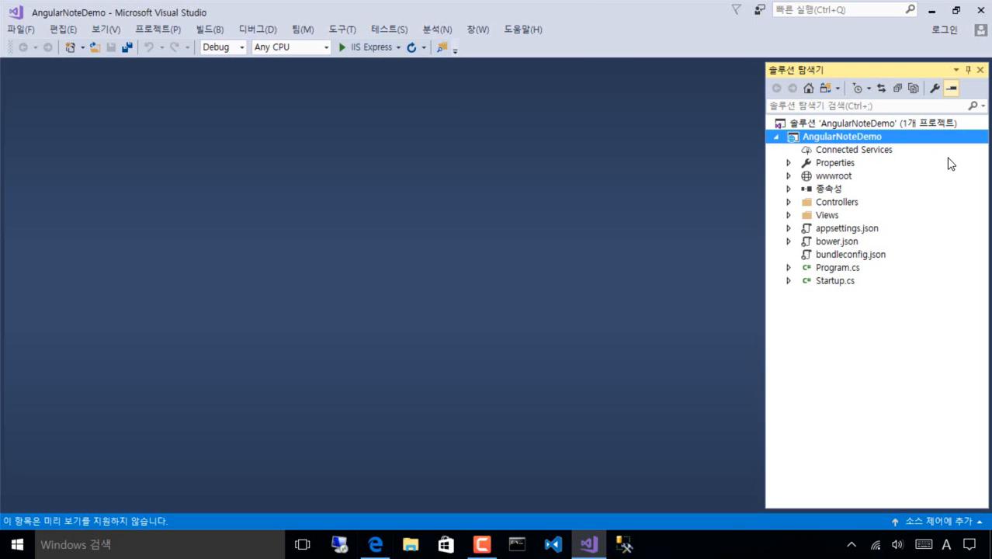
pyautogui.rightClick(889, 141)
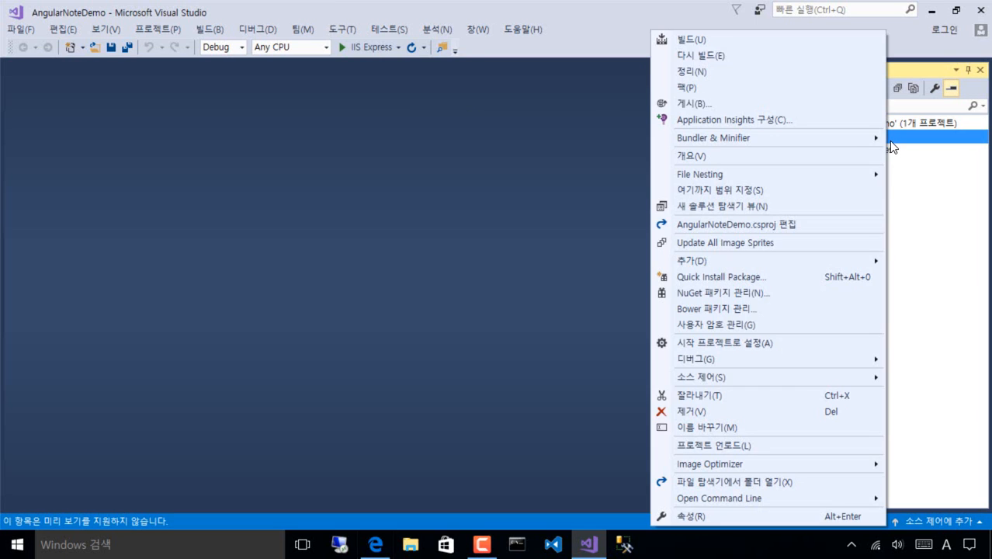
pyautogui.click(774, 103)
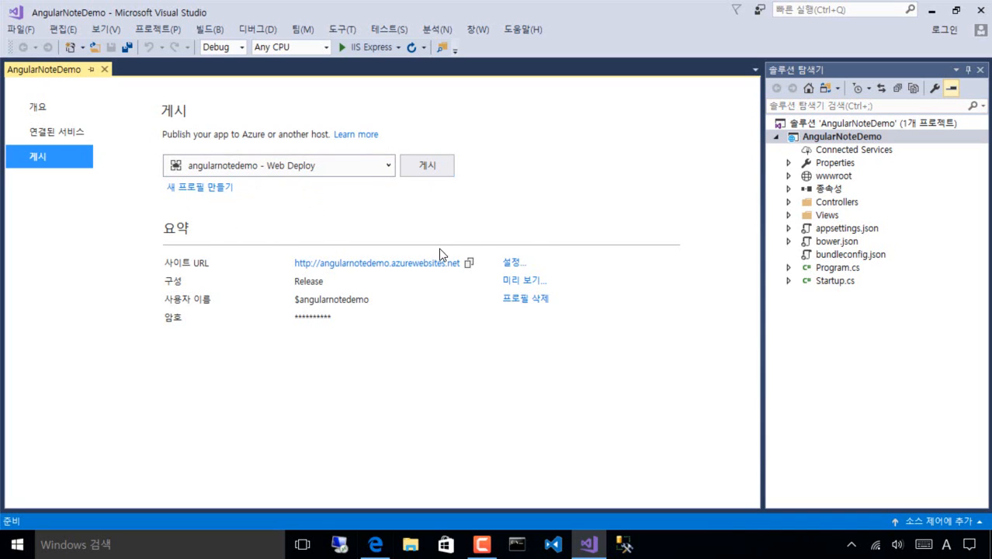
# Step: Expand the project's Properties node to examine the files under PublishProfiles, and widen the solution explorer to show their full names
pyautogui.click(794, 176)
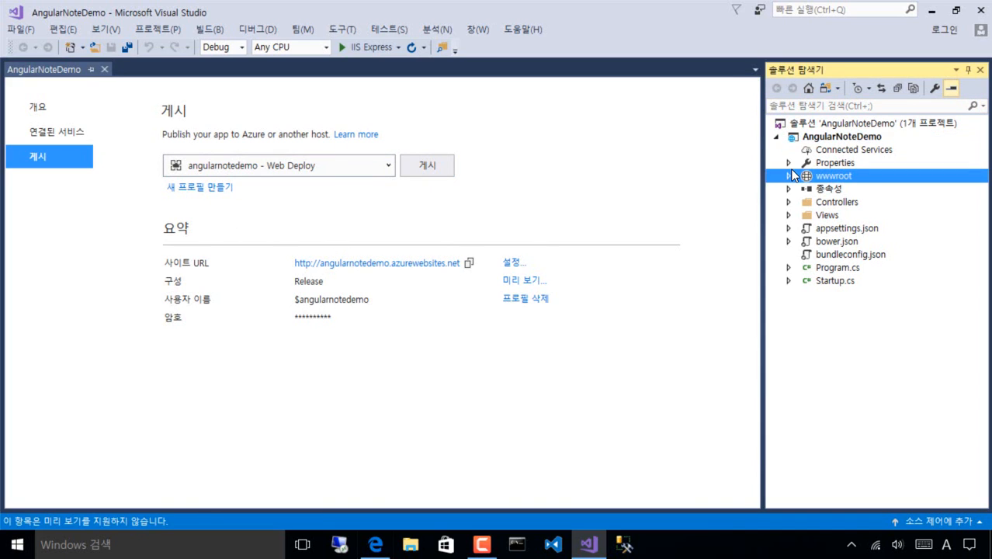
pyautogui.click(788, 163)
pyautogui.click(803, 176)
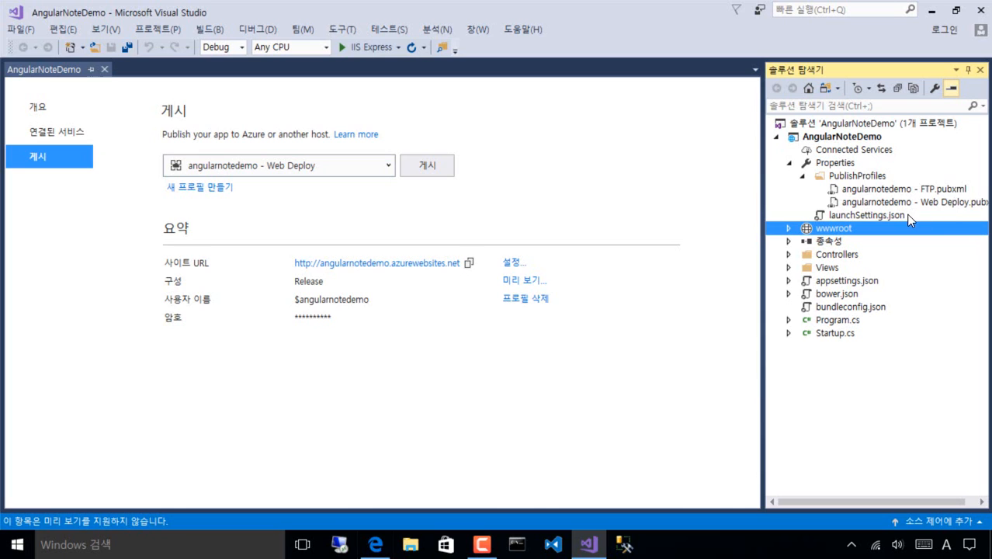
pyautogui.moveTo(761, 202); pyautogui.dragTo(704, 202)
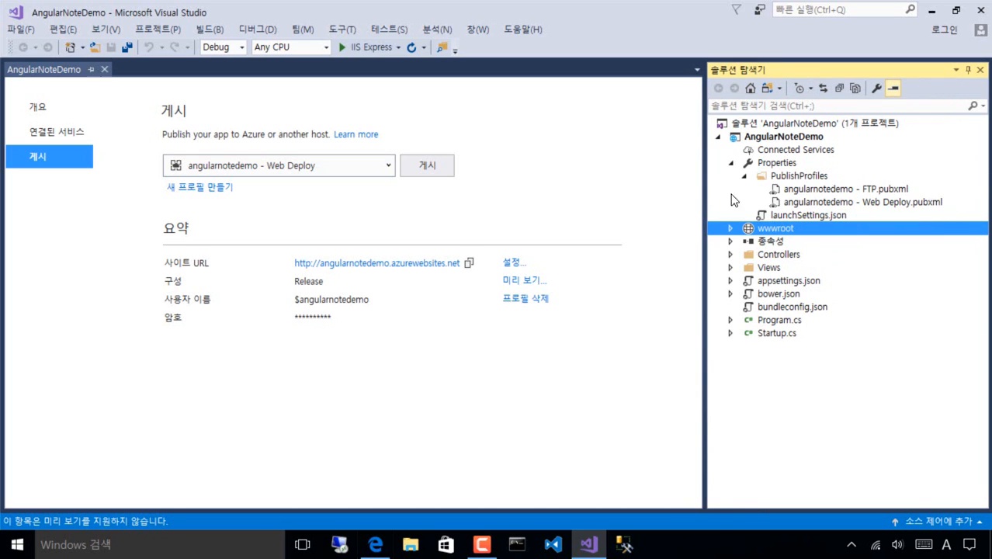
# Step: Create a new publish profile by importing angularnotedemo2.PublishSettings from the Downloads (다운로드) folder
pyautogui.click(208, 190)
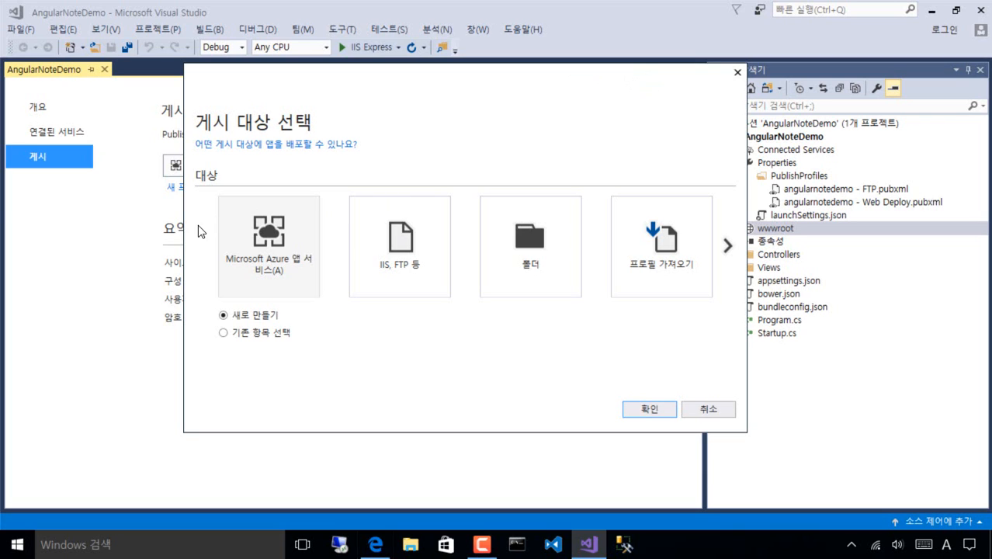
pyautogui.click(658, 255)
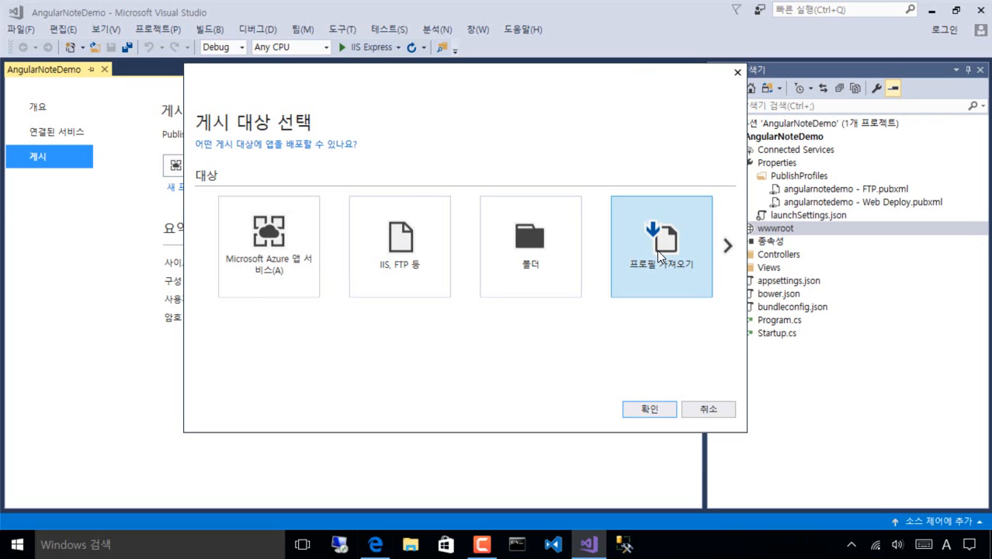
pyautogui.click(668, 419)
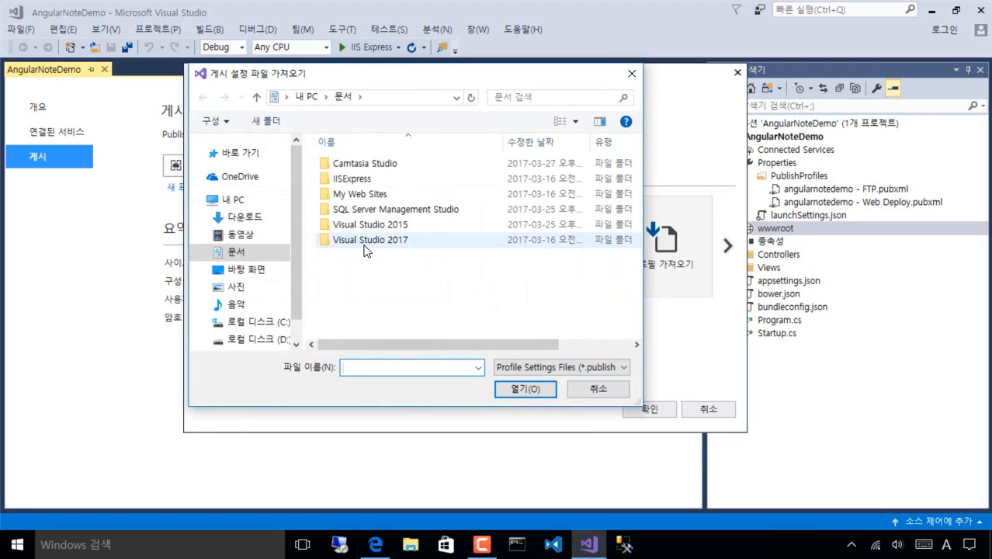
pyautogui.click(249, 216)
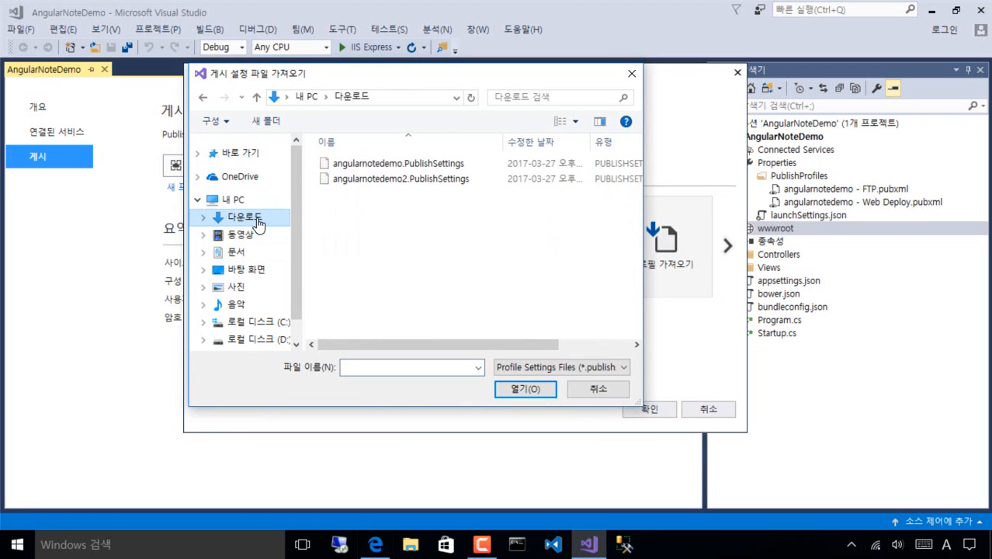
pyautogui.click(479, 180)
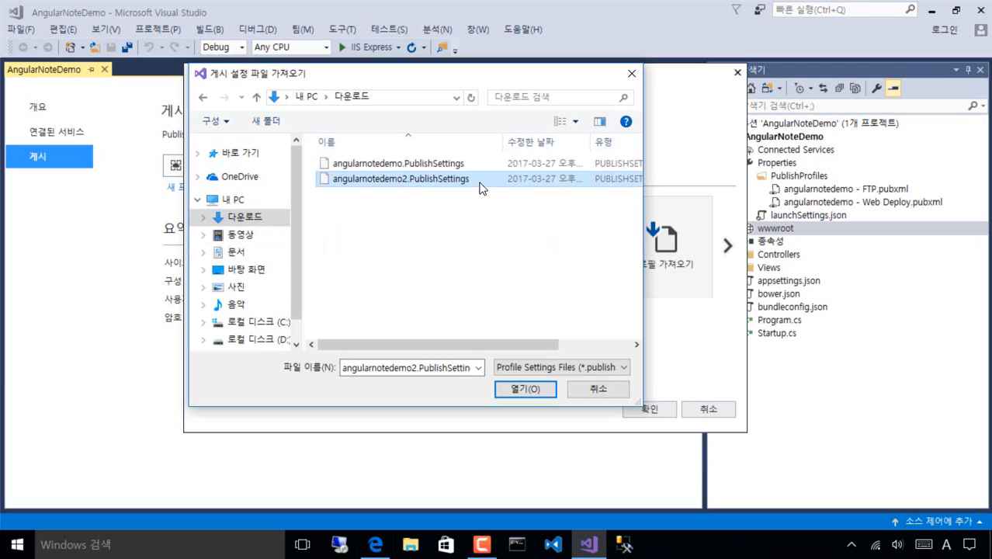
pyautogui.click(526, 389)
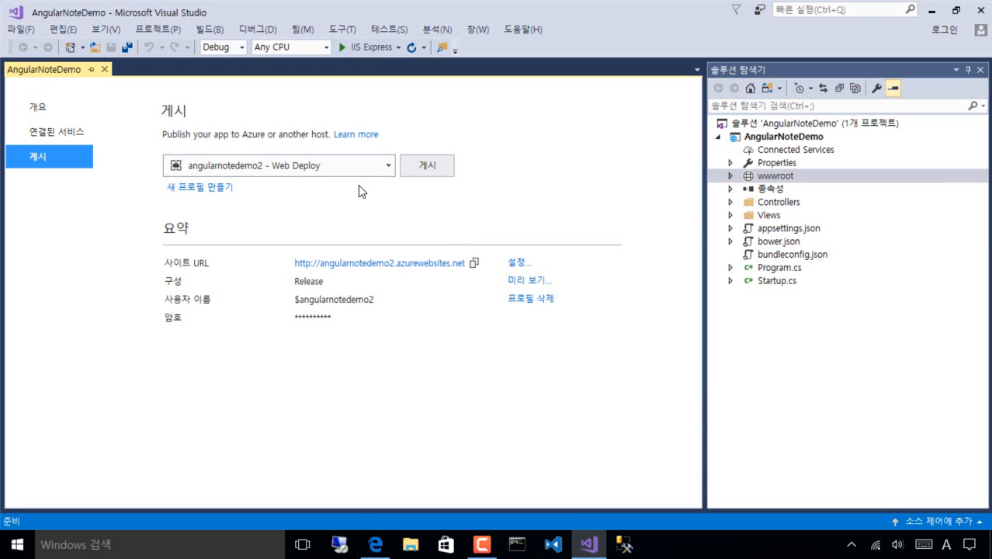
# Step: Check the available publish profiles and publish the project with the angularnotedemo2 - Web Deploy profile
pyautogui.click(377, 166)
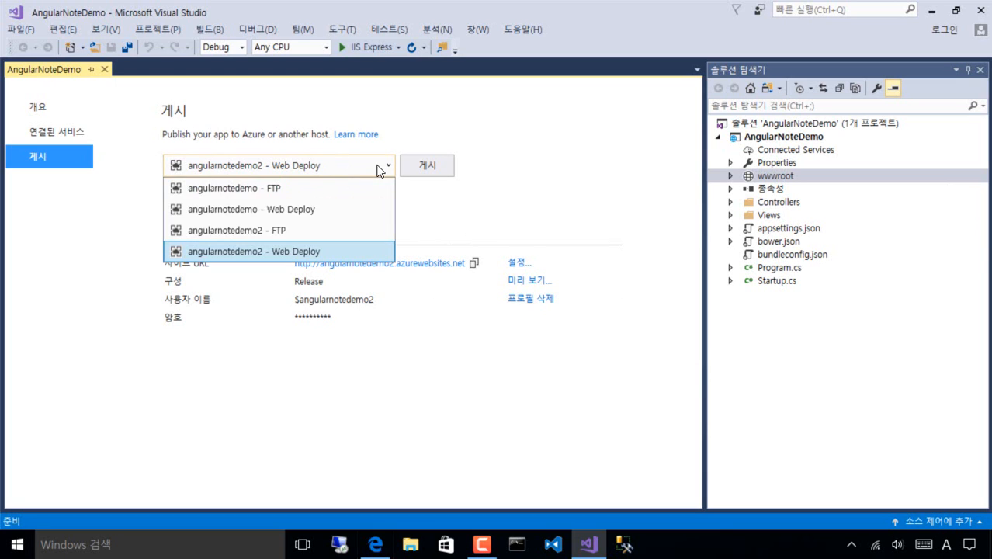
pyautogui.click(377, 170)
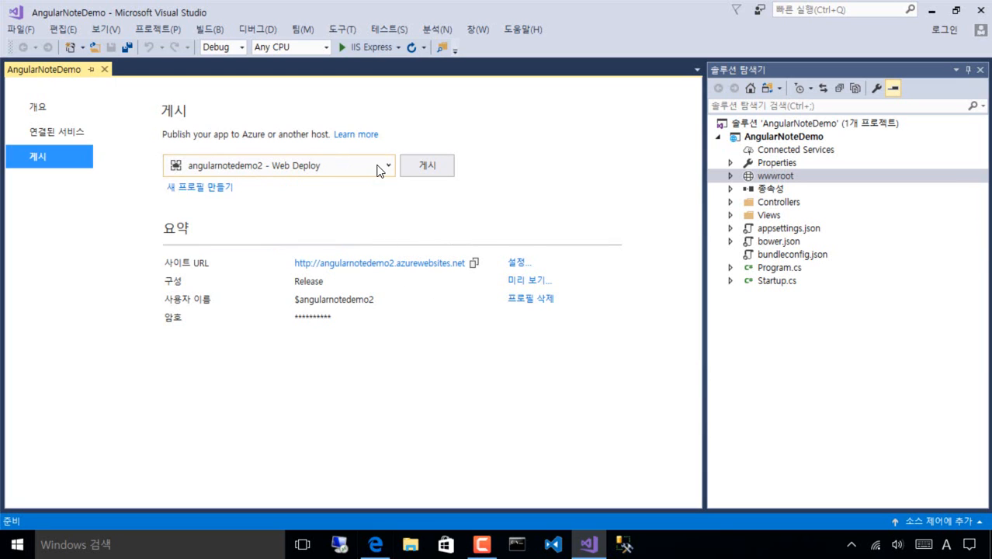
pyautogui.click(429, 172)
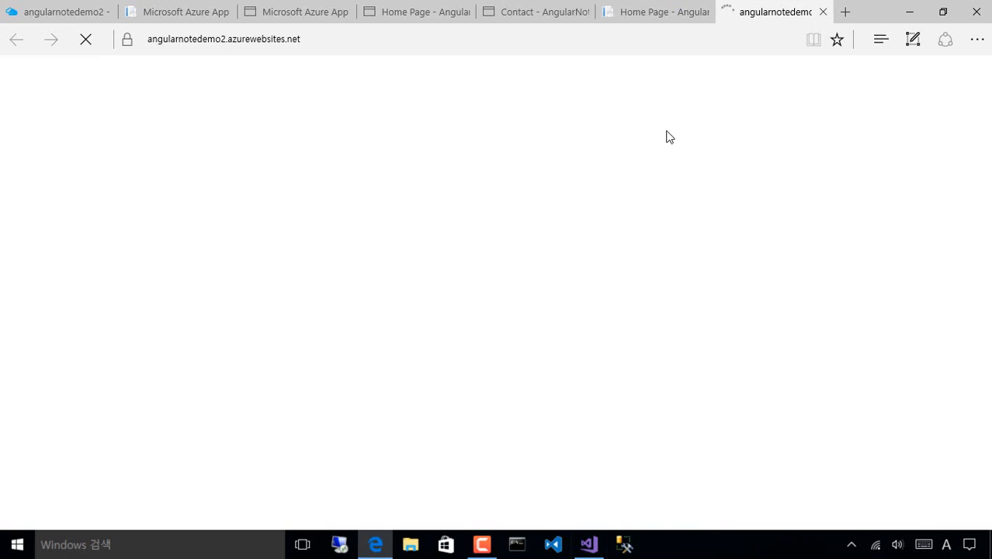
# Step: View the About and Contact pages of the deployed angularnotedemo.azurewebsites.net site in the browser
pyautogui.click(664, 14)
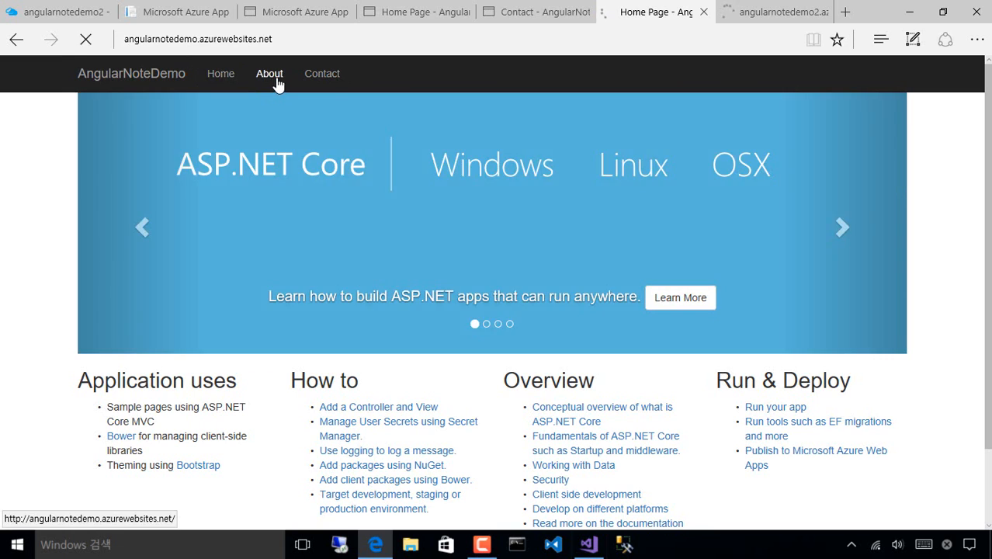
pyautogui.click(273, 78)
pyautogui.click(327, 75)
# Step: View the About, Contact and Home pages of the newly published angularnotedemo2.azurewebsites.net site
pyautogui.click(785, 17)
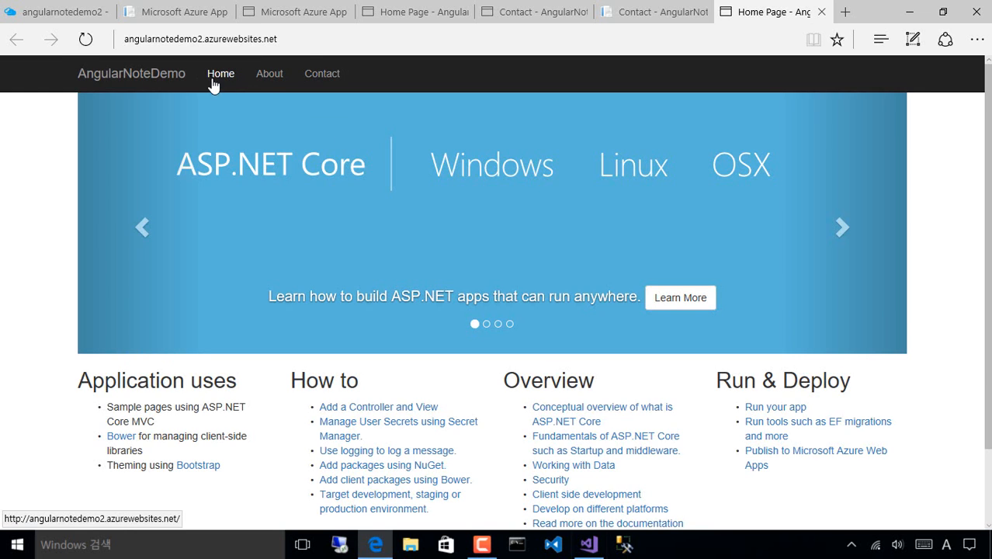
pyautogui.click(269, 82)
pyautogui.click(326, 82)
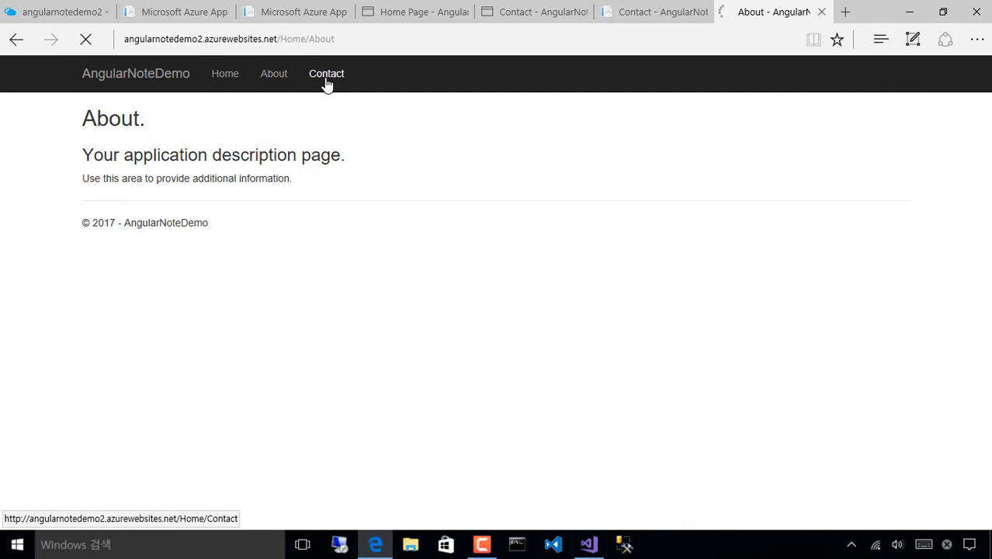
pyautogui.click(240, 86)
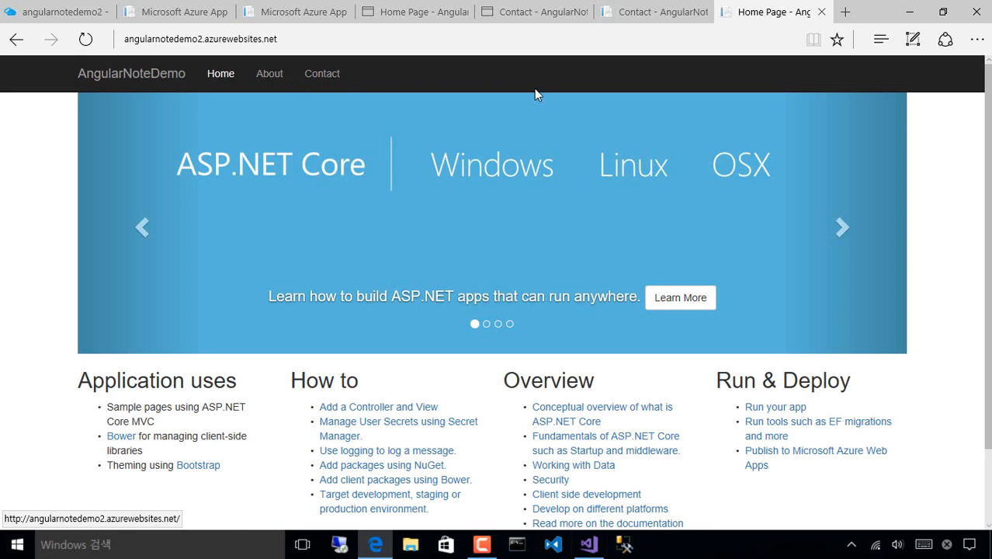
pyautogui.scroll(-2, 946, 204)
pyautogui.scroll(2, 955, 303)
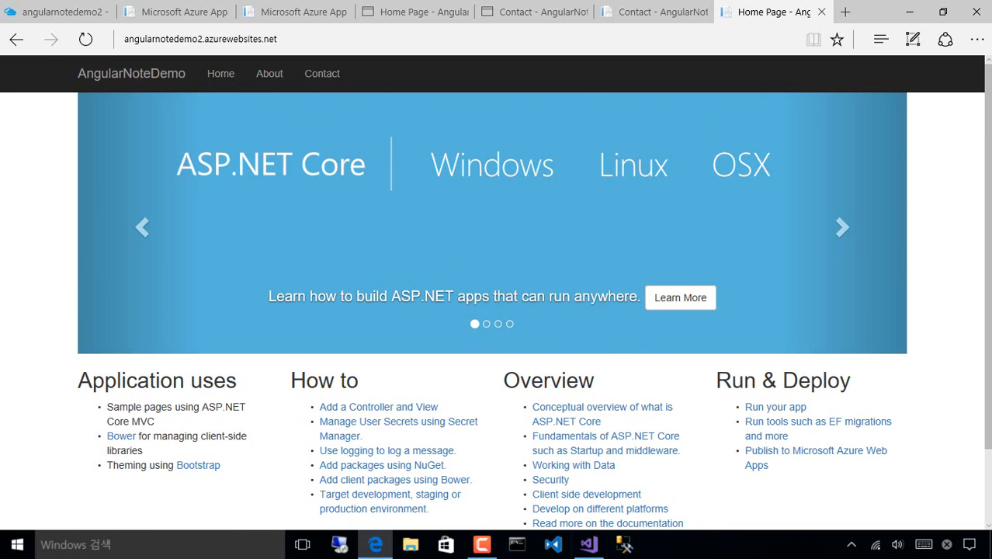
# Step: Open the angularnotedemo web app from the Azure dashboard, examine its request monitoring chart, and open its site URL
pyautogui.click(58, 18)
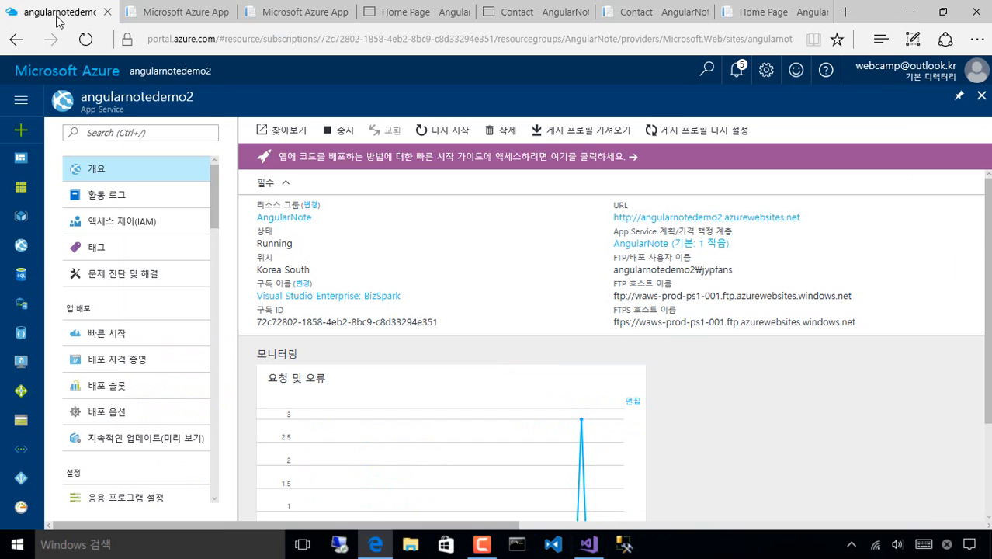
pyautogui.click(81, 74)
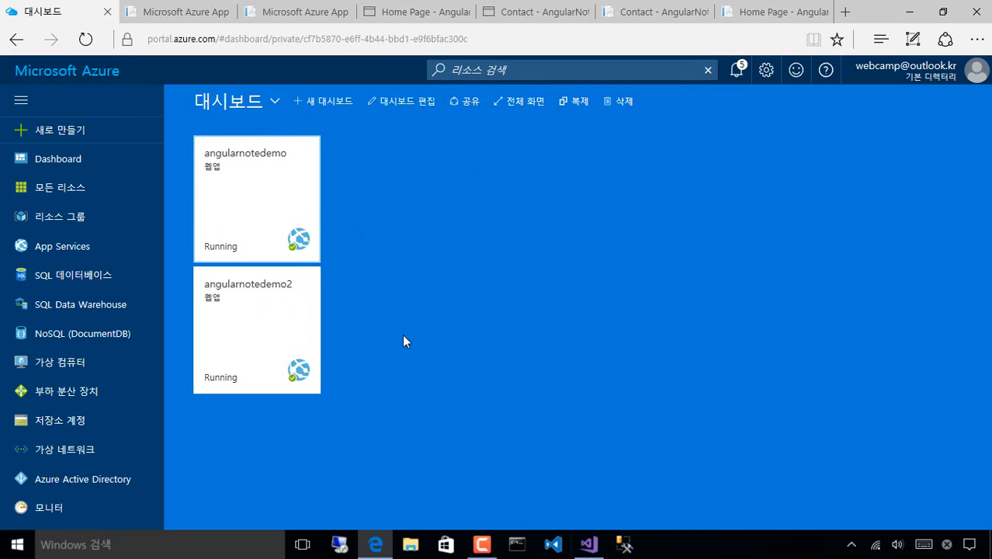
pyautogui.click(271, 234)
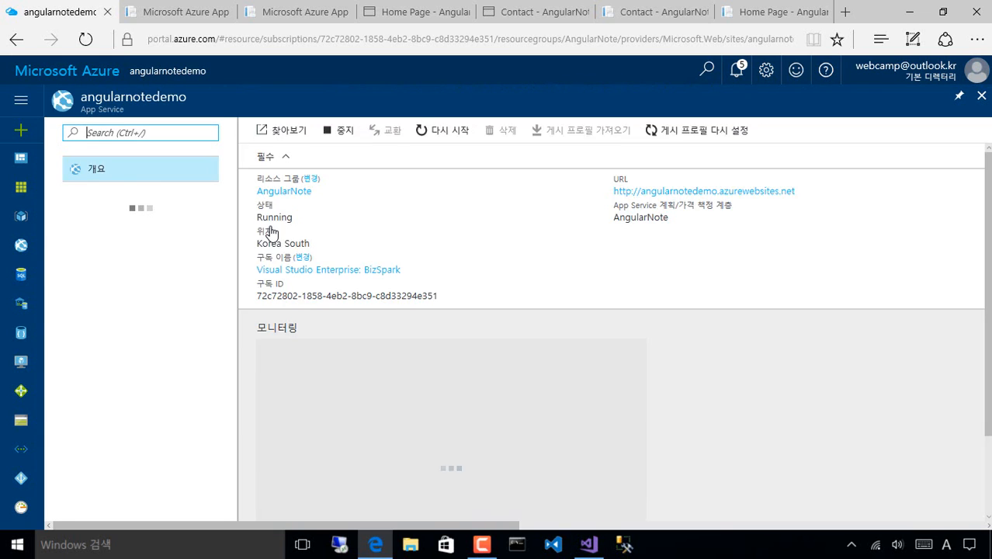
pyautogui.scroll(-2, 668, 362)
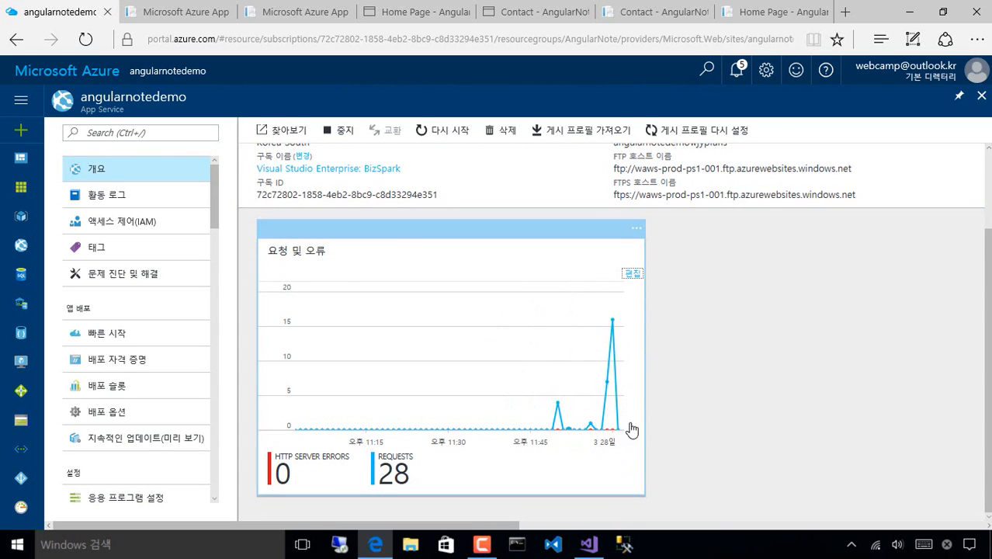
pyautogui.scroll(2, 672, 307)
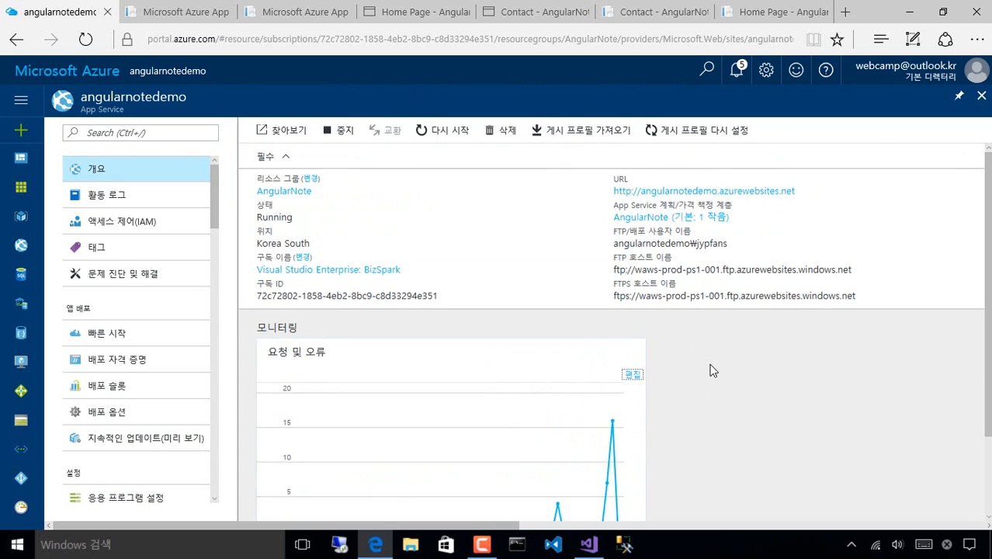
pyautogui.click(713, 192)
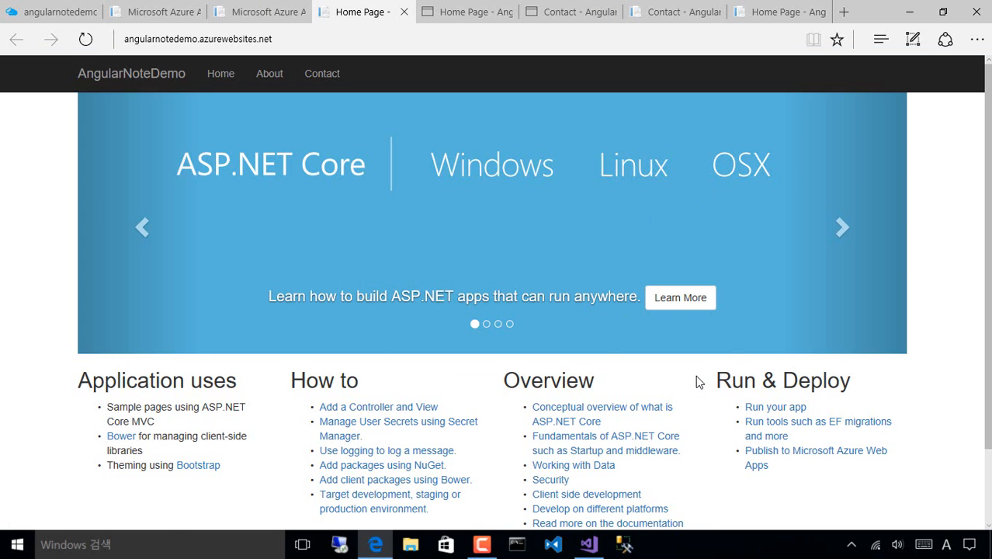
# Step: Open the angularnotedemo2 web app from the Azure dashboard, look over its live site through its URL, and return to the dashboard
pyautogui.click(56, 12)
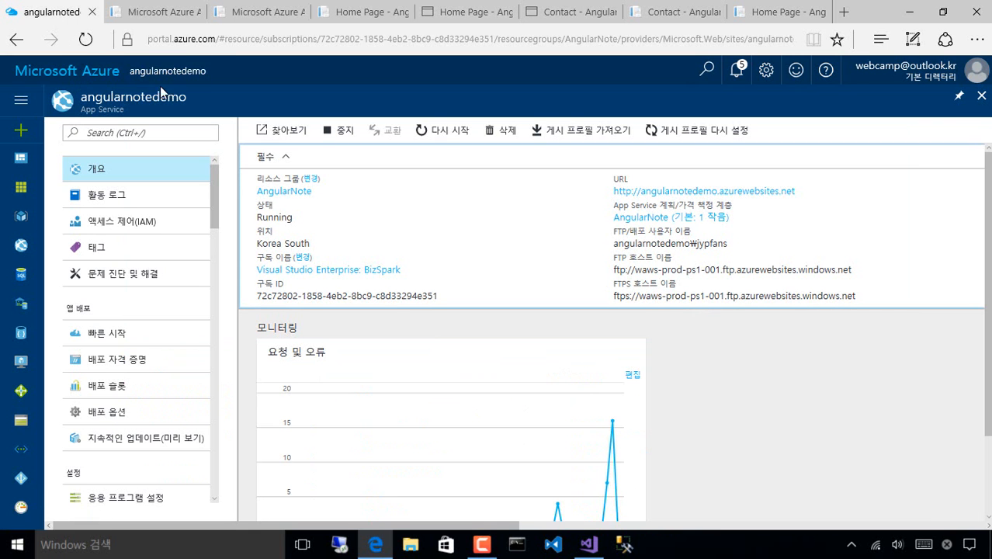
pyautogui.click(81, 73)
pyautogui.click(260, 327)
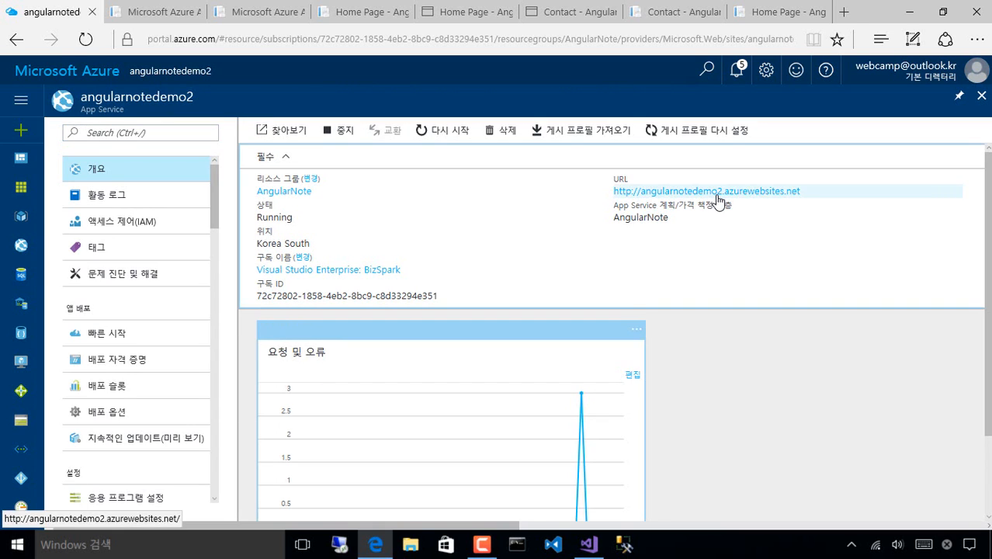
pyautogui.click(626, 190)
pyautogui.scroll(-2, 531, 349)
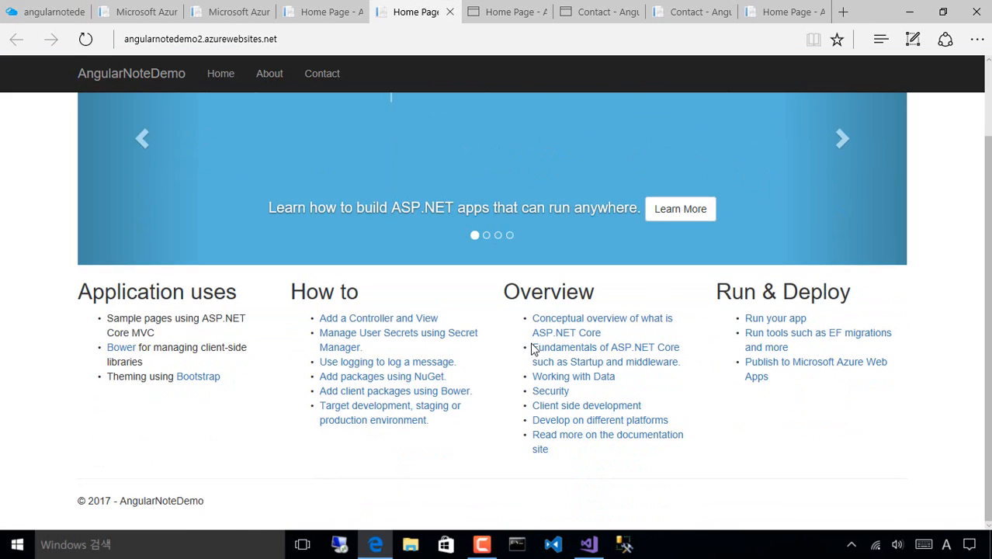
pyautogui.scroll(2, 532, 348)
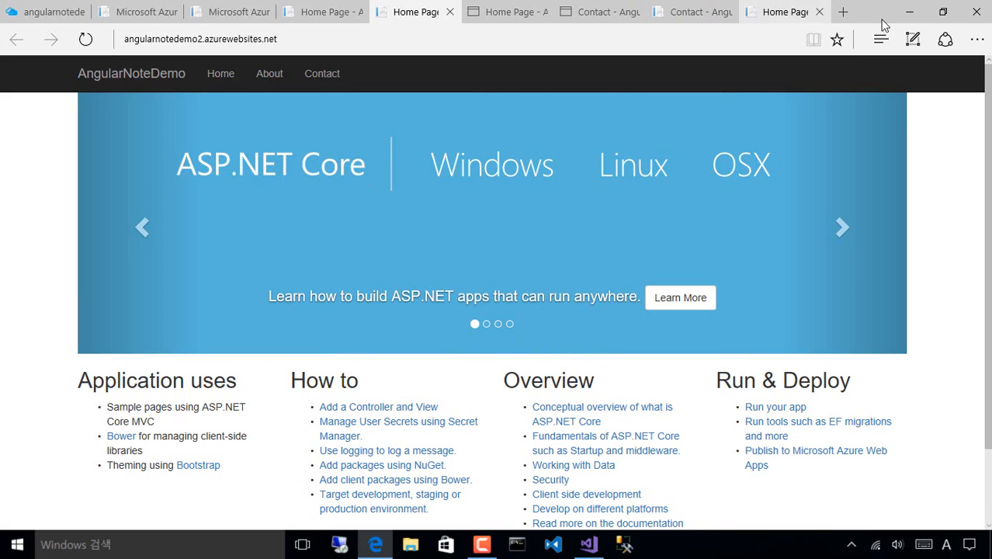
pyautogui.click(4, 9)
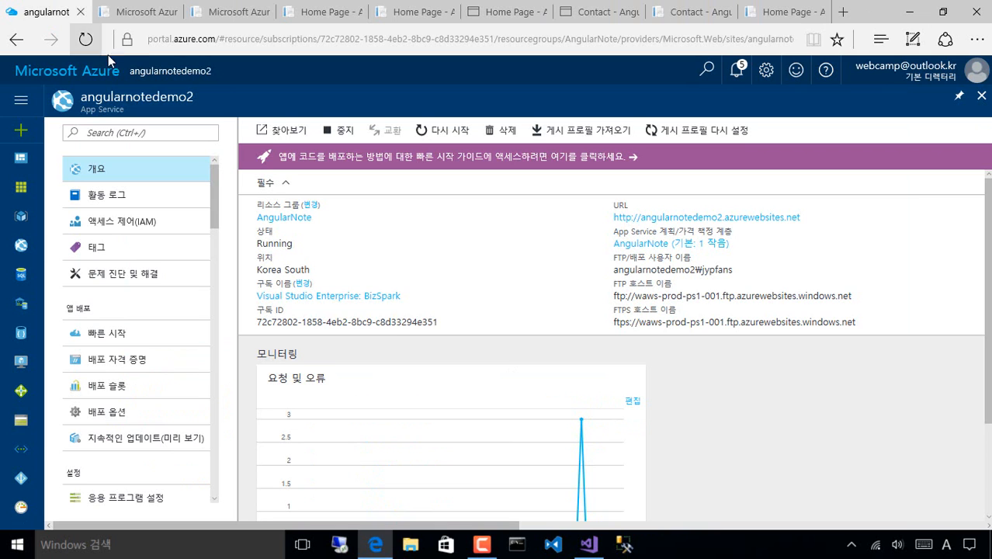
pyautogui.click(82, 74)
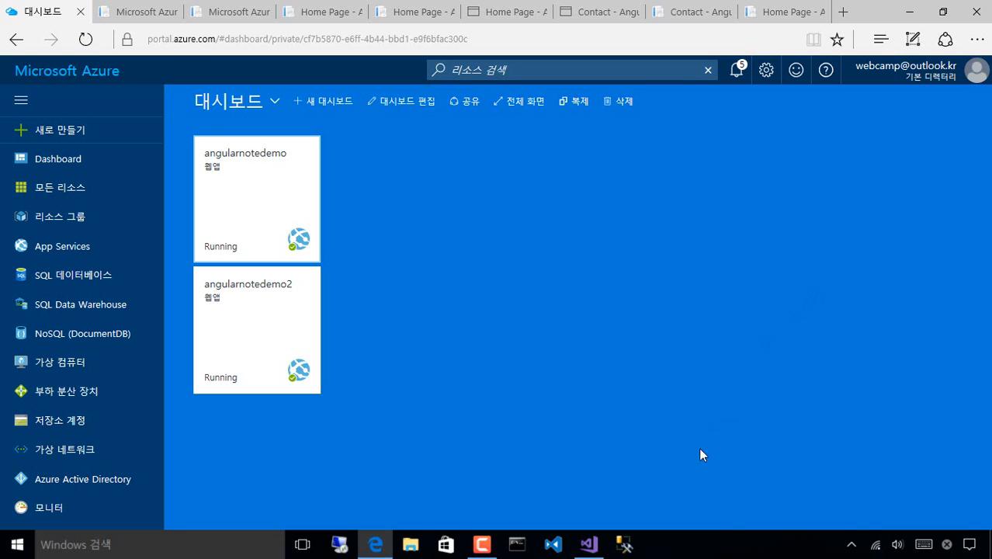
# Step: Switch to Visual Studio and close the AngularNoteDemo project page
pyautogui.click(589, 544)
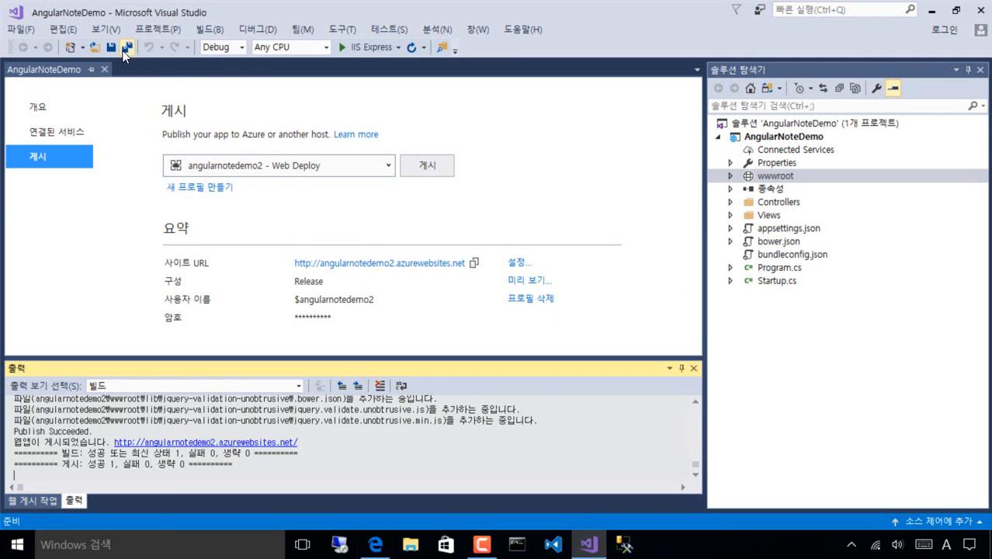
pyautogui.click(104, 69)
# Step: Look through the Visual C# web (웹) project templates for ASP.NET and ASP.NET Core, and leave the new project dialog without creating anything
pyautogui.click(21, 30)
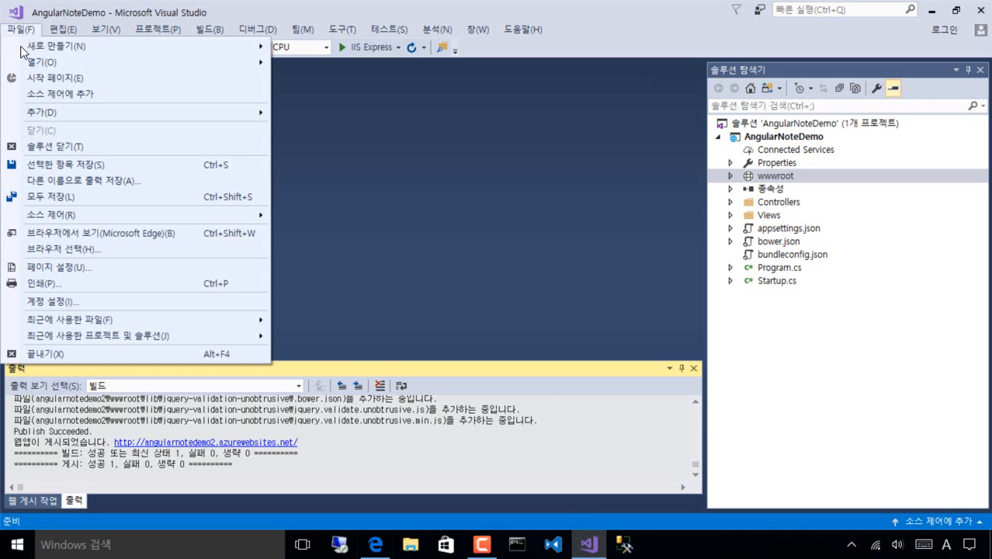
pyautogui.moveTo(139, 50)
pyautogui.click(400, 62)
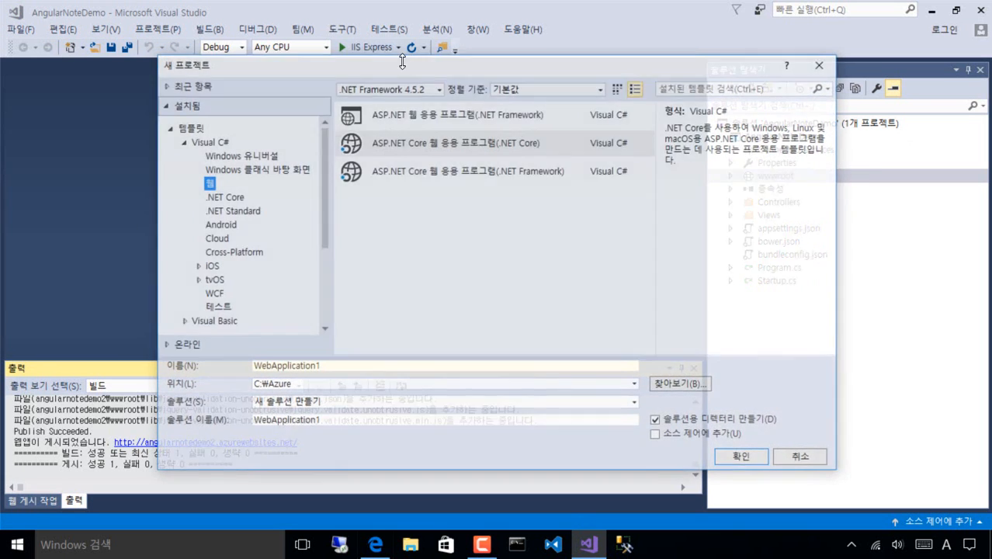
pyautogui.click(212, 144)
pyautogui.click(208, 183)
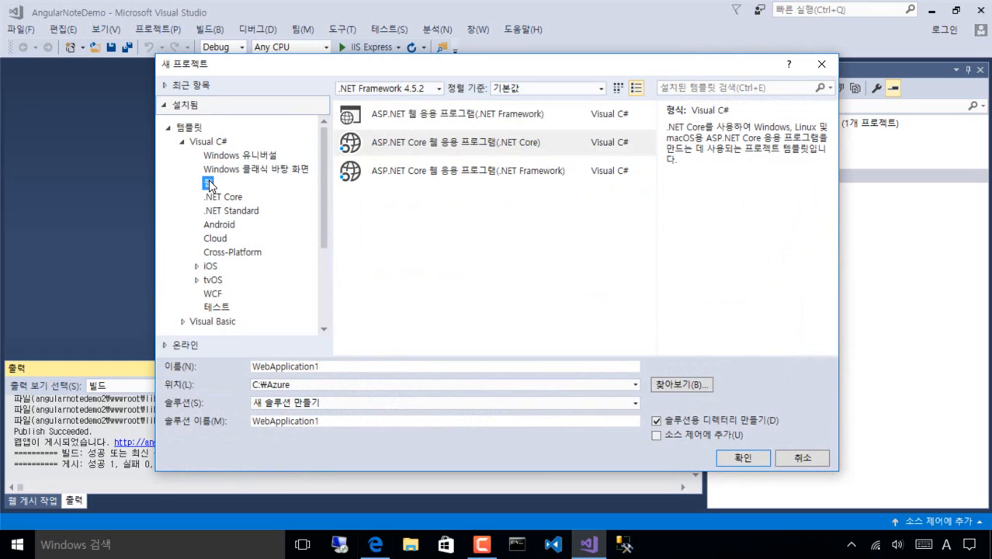
pyautogui.click(555, 124)
pyautogui.click(554, 144)
pyautogui.click(560, 167)
pyautogui.click(559, 148)
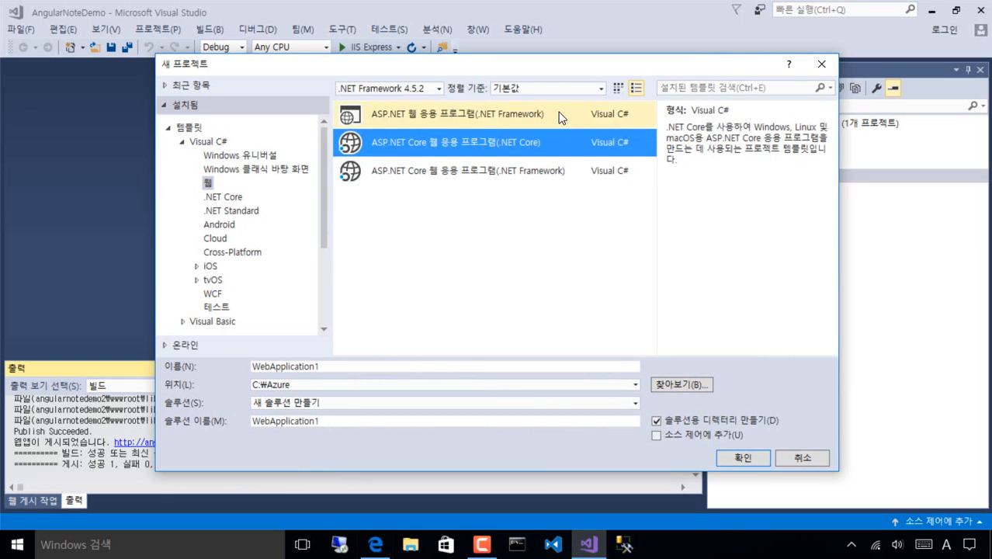
pyautogui.click(561, 117)
pyautogui.click(559, 149)
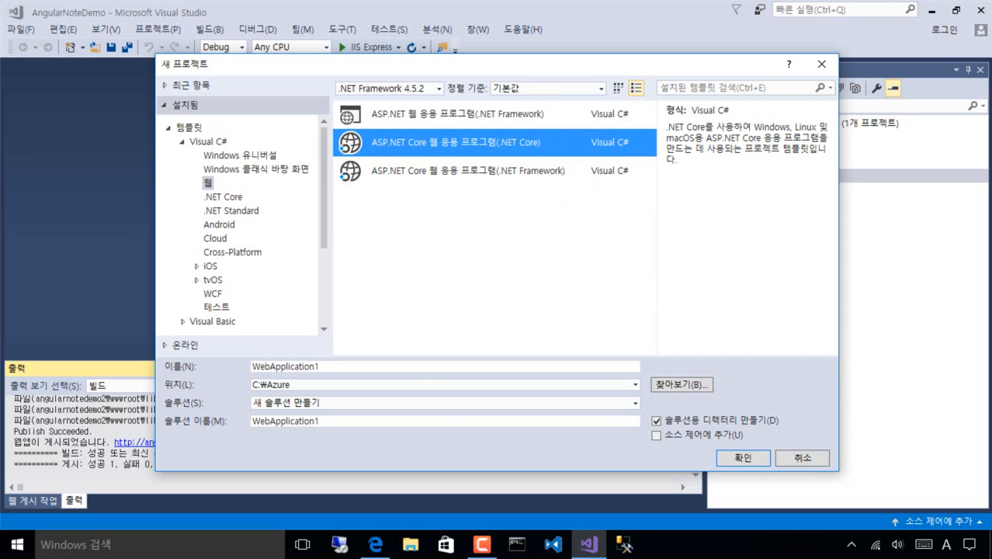
pyautogui.click(823, 461)
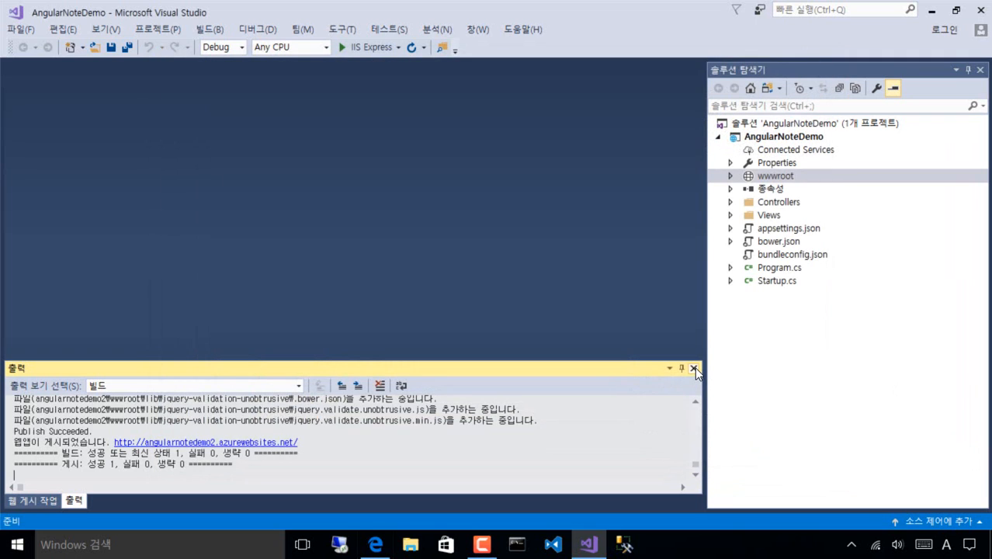
# Step: Close the output (출력) and web publish activity (웹 게시 작업) windows, then view and close the AngularNoteDemo project's publish (게시) page
pyautogui.click(695, 368)
pyautogui.click(694, 368)
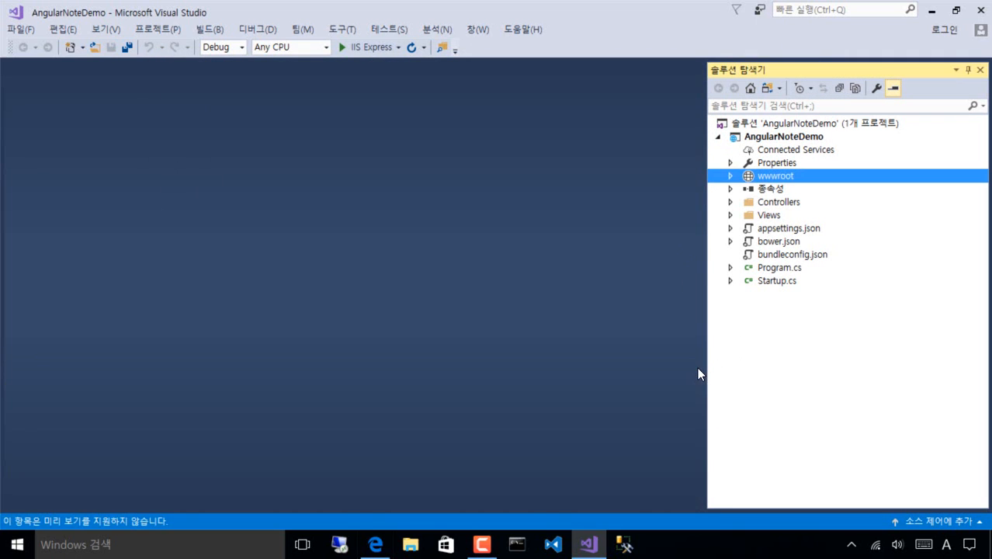
pyautogui.click(838, 138)
pyautogui.rightClick(838, 138)
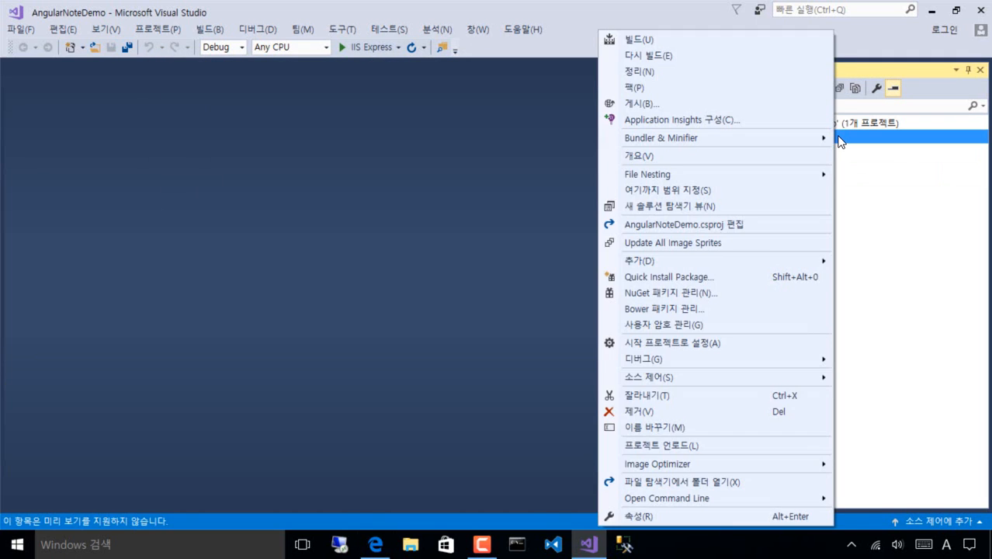
pyautogui.click(736, 107)
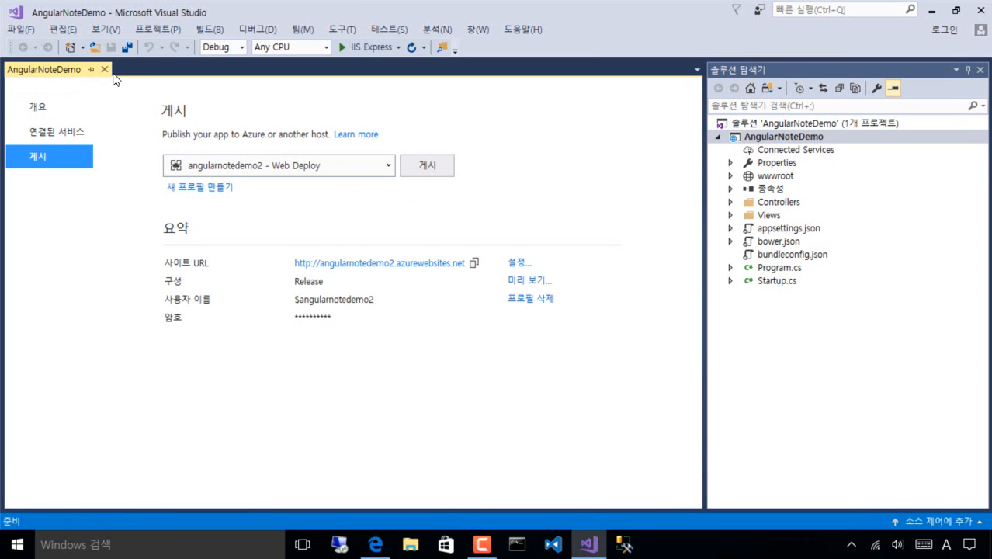
pyautogui.click(105, 70)
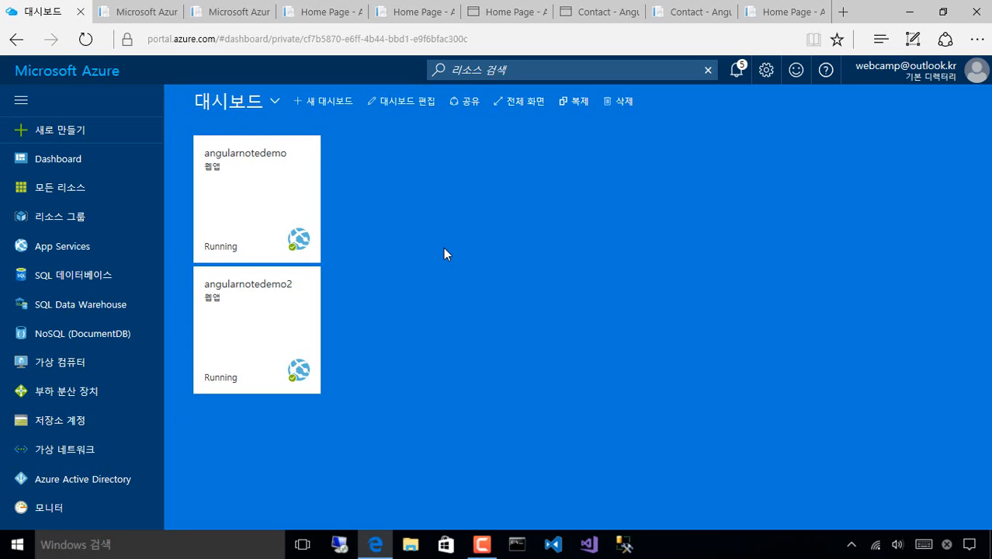
# Step: Switch to the browser, open the angularnotedemo web app from the Azure dashboard, and browse its live site's Home, About and Contact pages
pyautogui.click(259, 218)
pyautogui.click(299, 211)
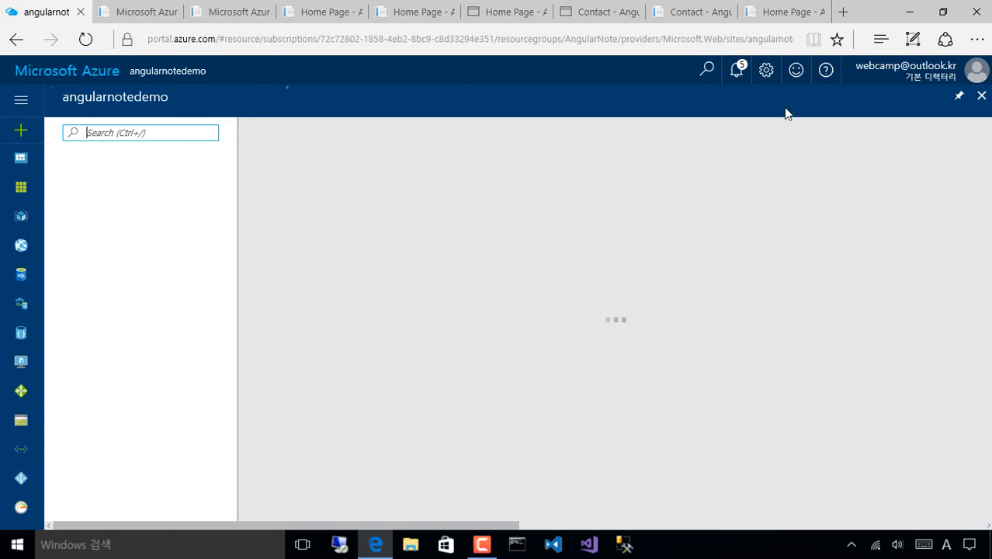
pyautogui.click(696, 14)
pyautogui.click(230, 84)
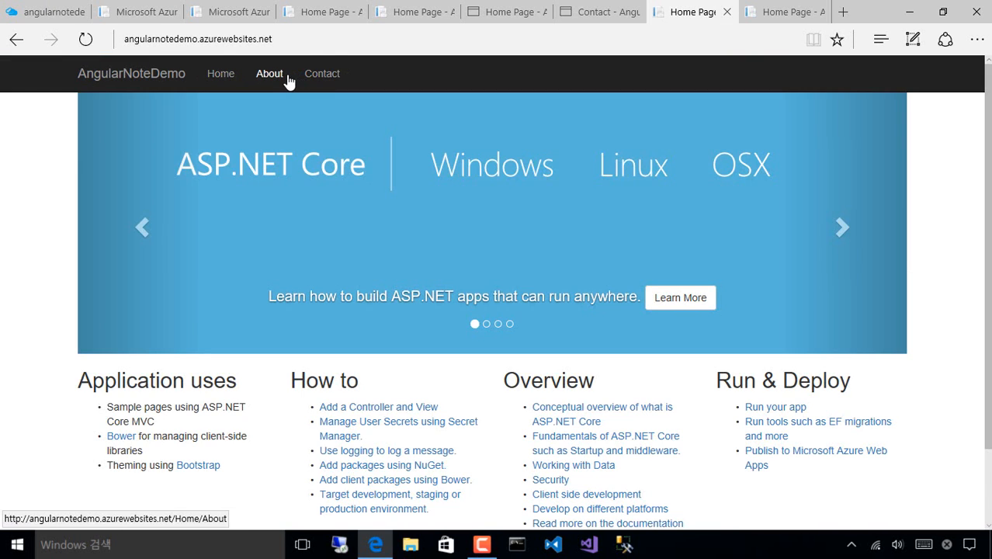
pyautogui.click(285, 81)
pyautogui.click(327, 80)
pyautogui.click(237, 83)
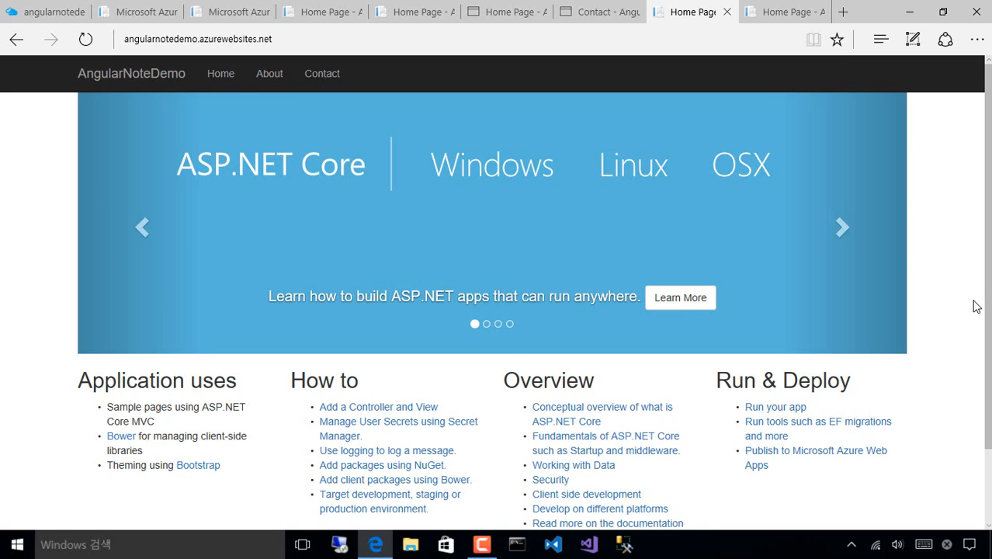
# Step: Look over the live angularnotedemo home page down to its footer, revisit the About and Contact pages, and return to the home page
pyautogui.scroll(-1, 968, 304)
pyautogui.scroll(1, 392, 288)
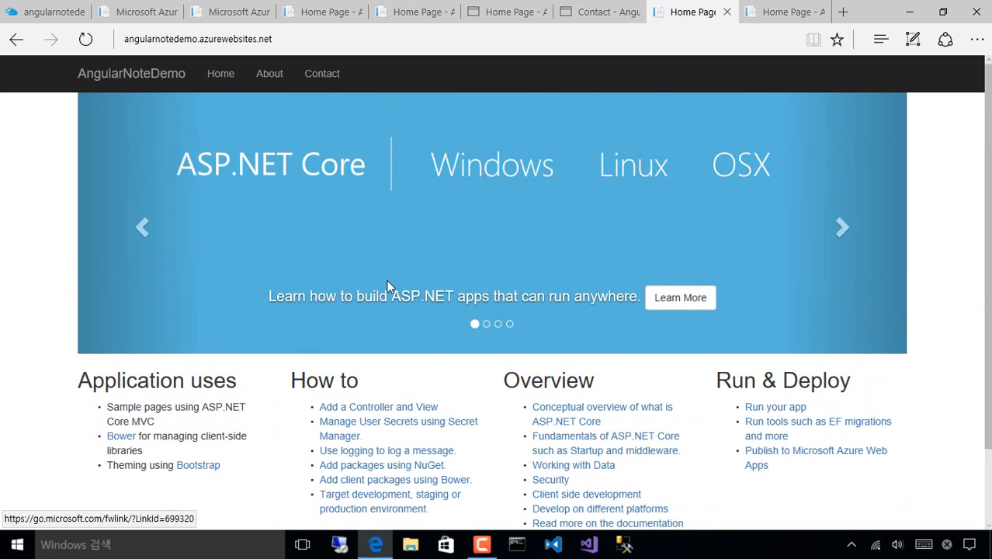
pyautogui.scroll(-1, 690, 367)
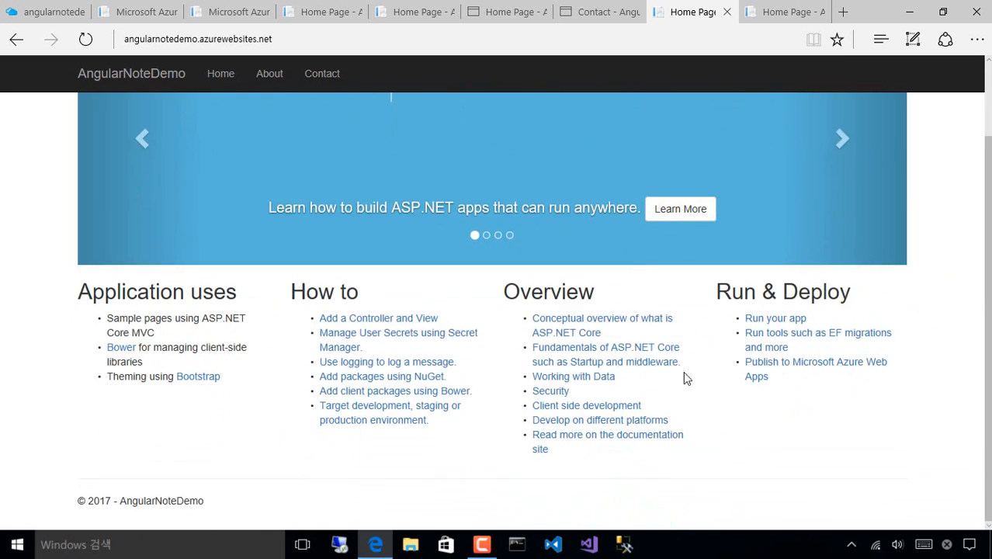
pyautogui.scroll(1, 452, 244)
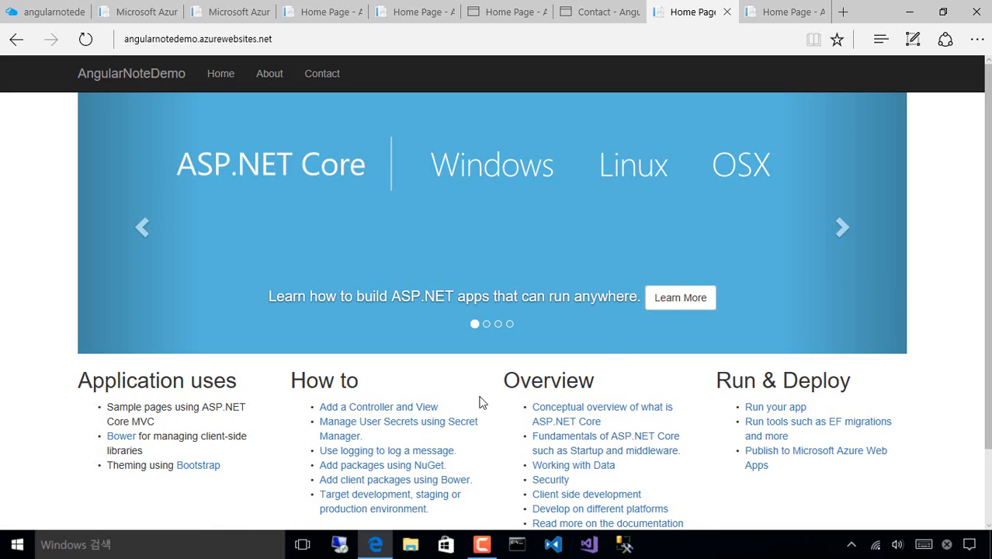
pyautogui.click(221, 74)
pyautogui.click(268, 74)
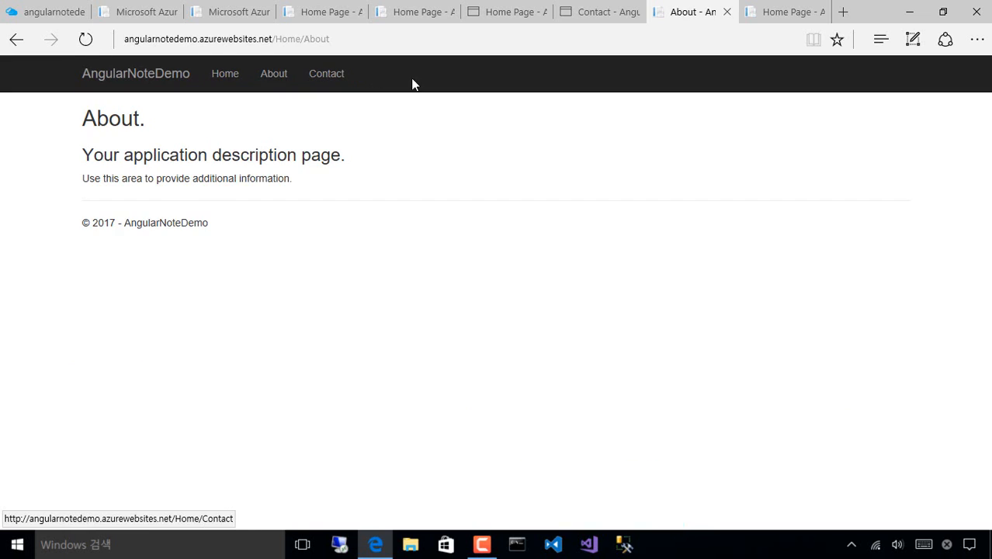
pyautogui.click(335, 80)
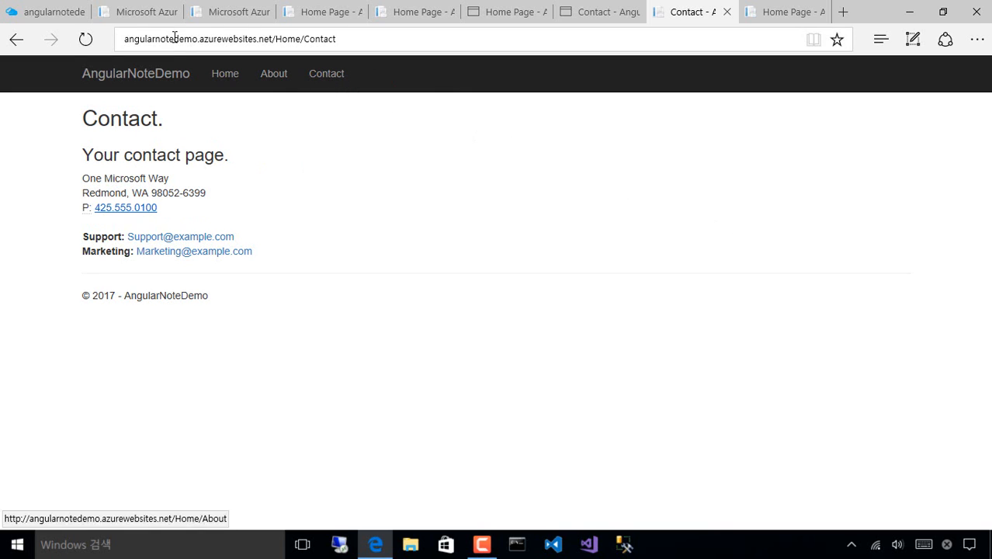
pyautogui.click(127, 81)
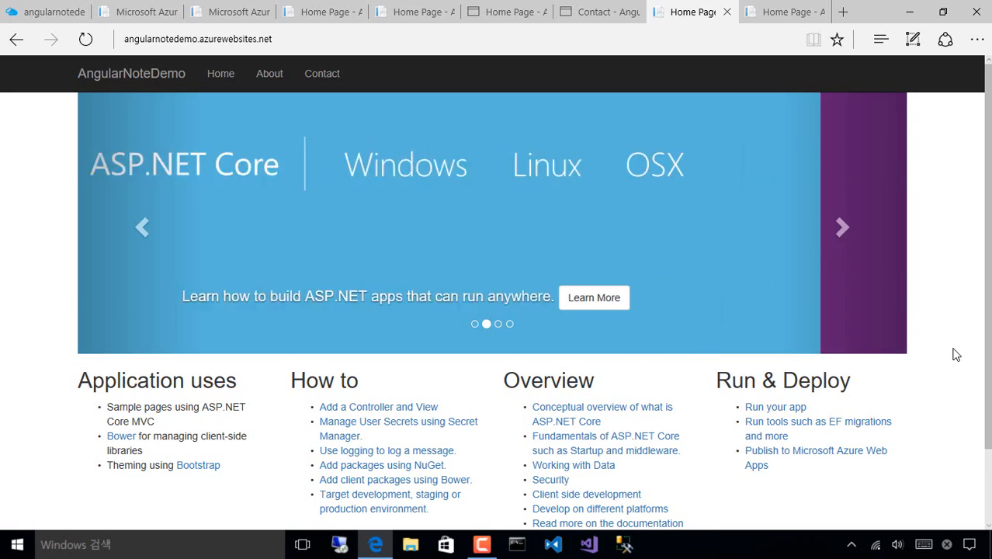
# Step: Go back to the Azure portal, look at the App Services list from the dashboard, and return to the dashboard
pyautogui.click(65, 11)
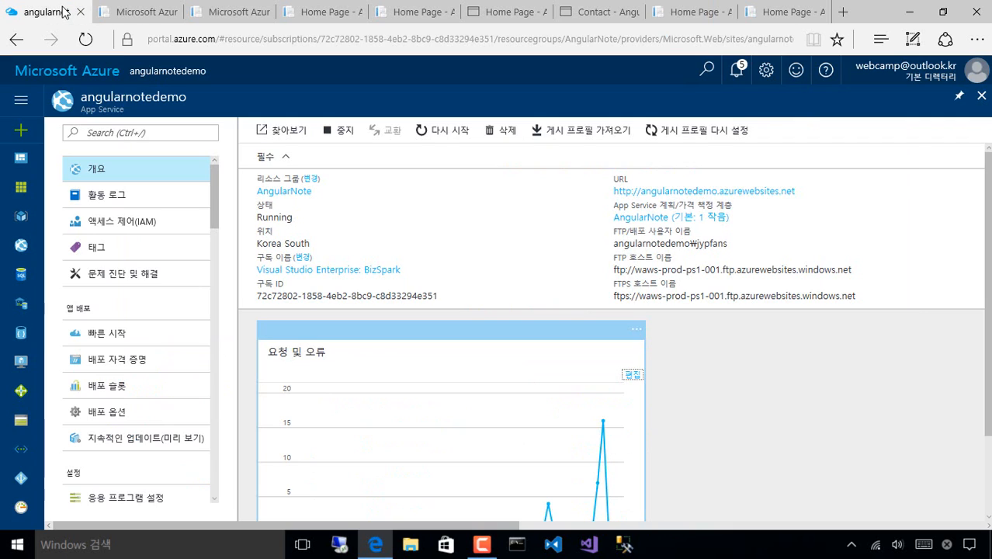
pyautogui.click(34, 71)
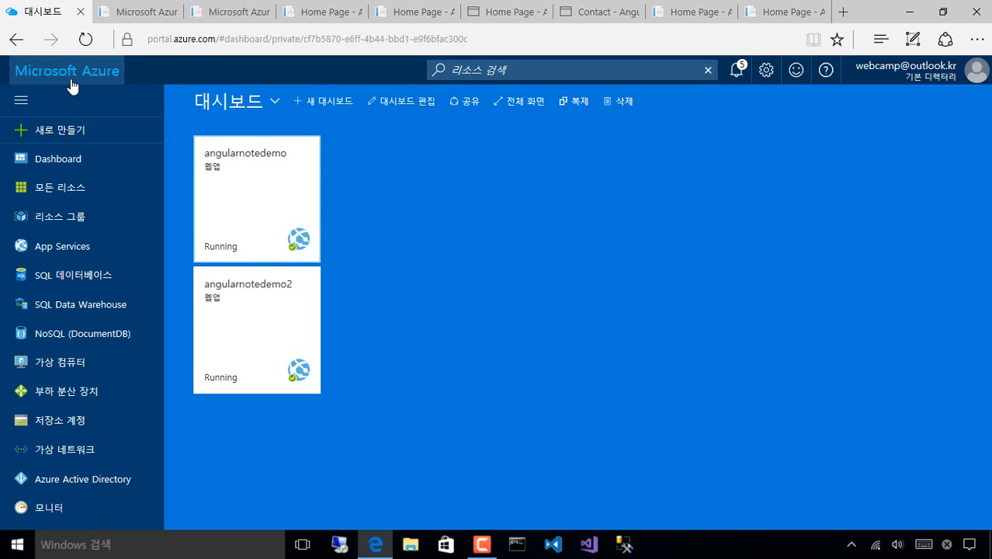
pyautogui.click(73, 246)
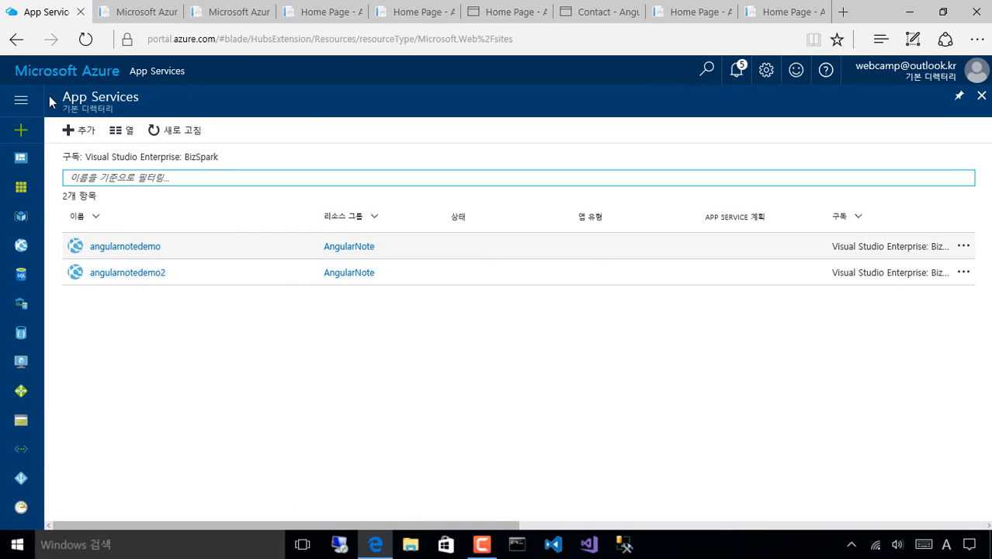
pyautogui.click(82, 71)
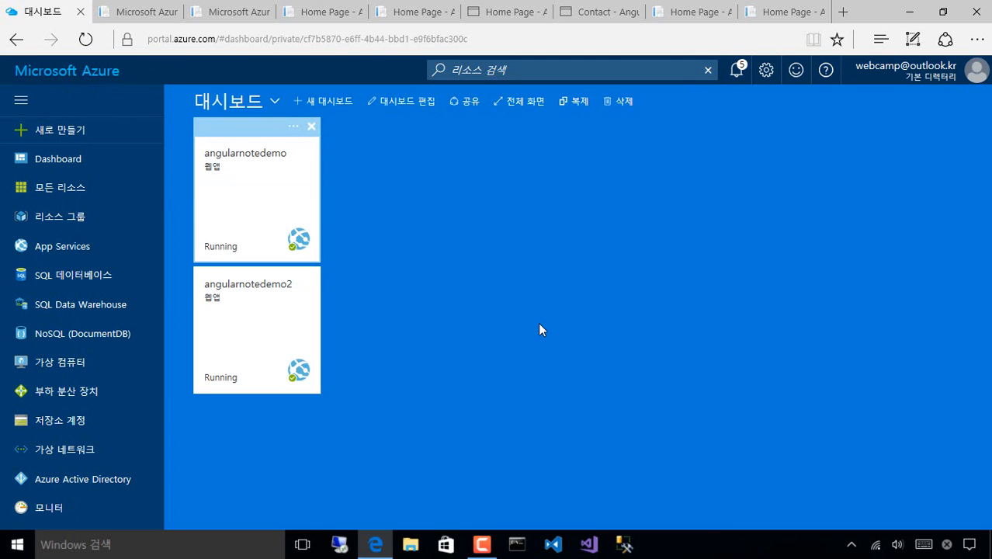